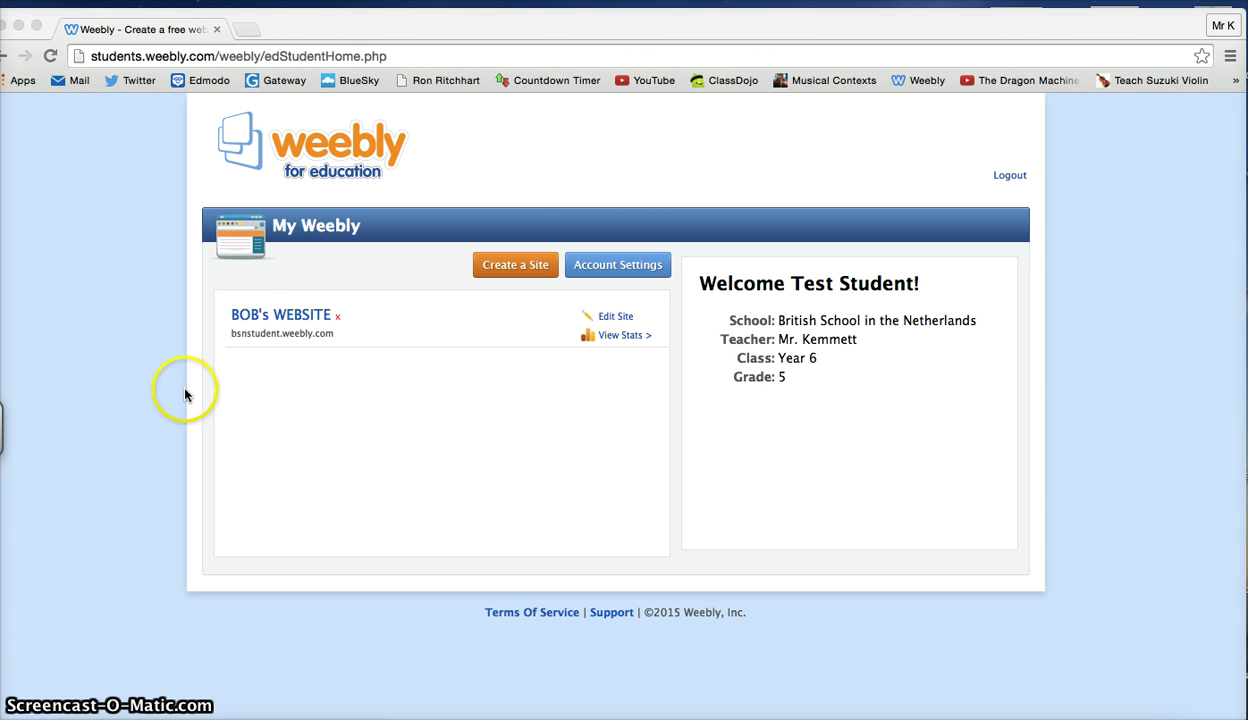
# Start creating a new site, then cancel it and go back to BOB's WEBSITE
pyautogui.click(125, 316)
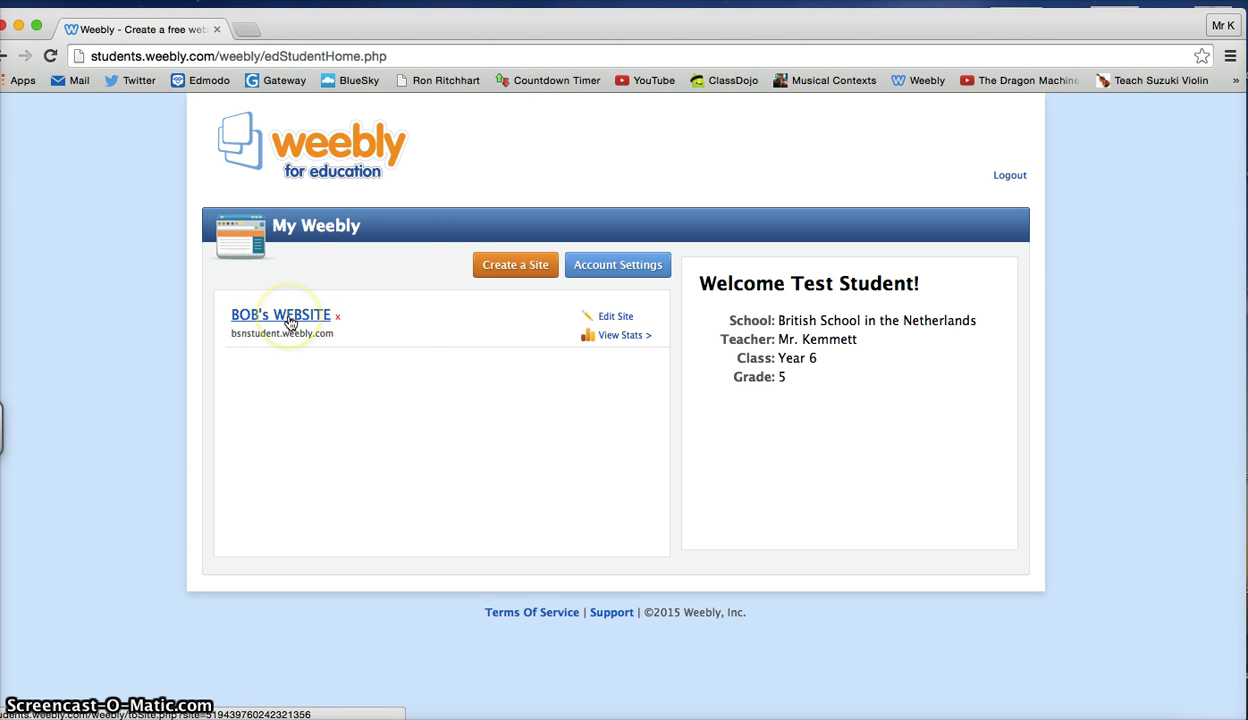
pyautogui.click(516, 268)
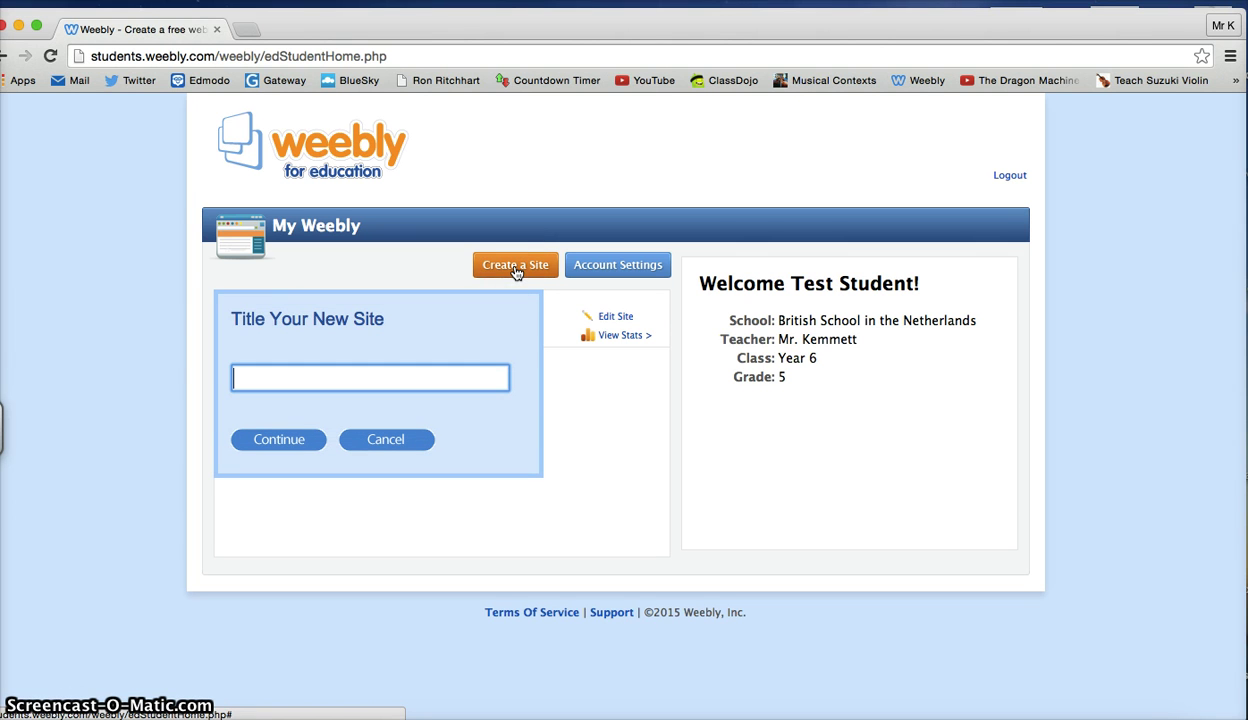
pyautogui.click(323, 364)
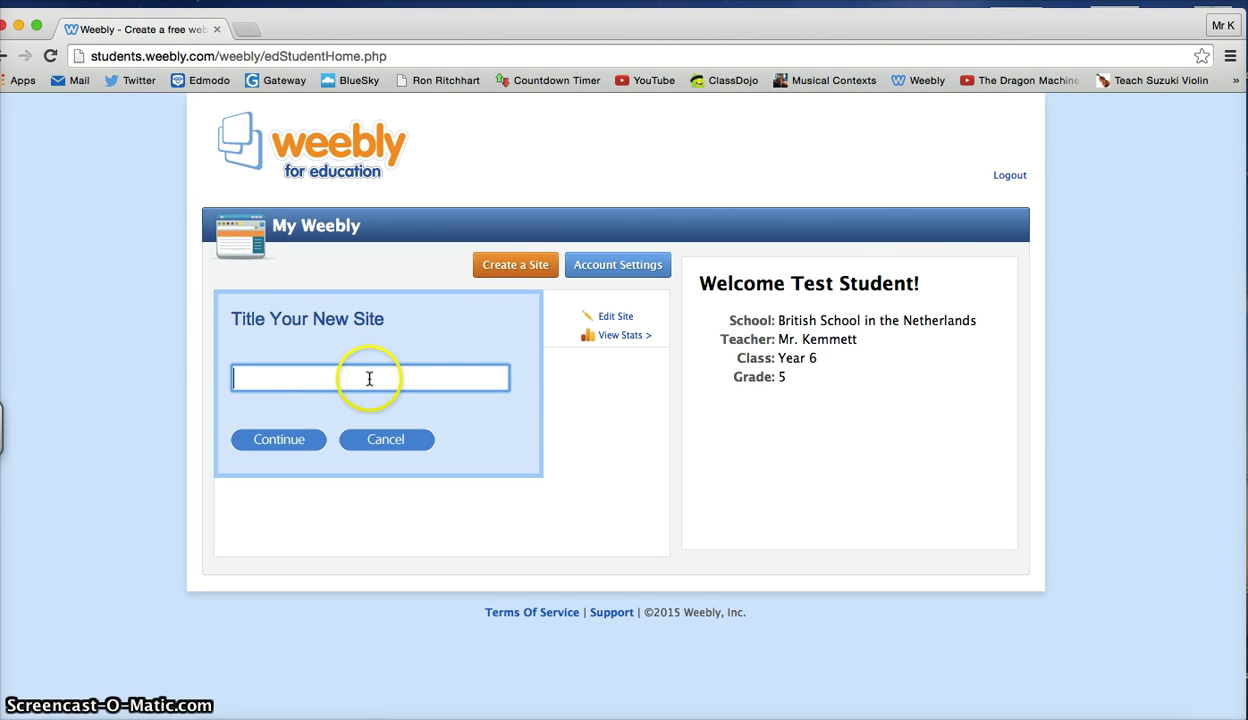
pyautogui.click(376, 440)
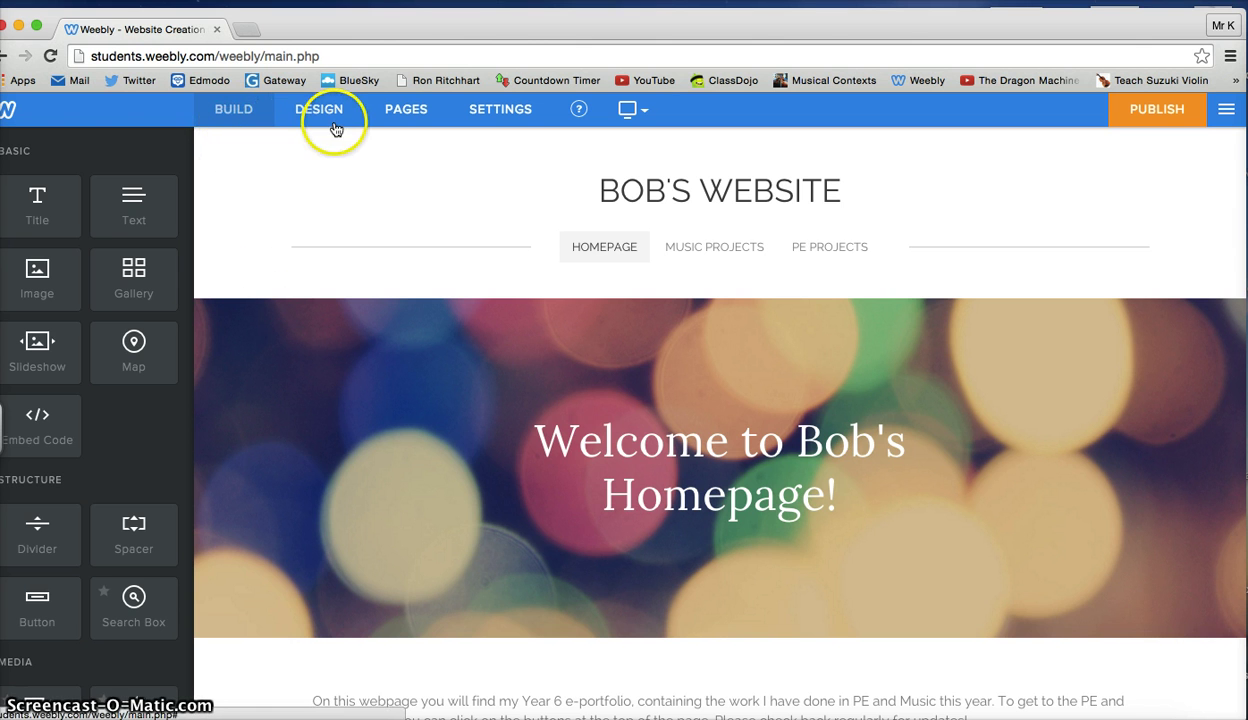
# Show the Pages list with Homepage, Music Projects and PE Projects
pyautogui.click(404, 112)
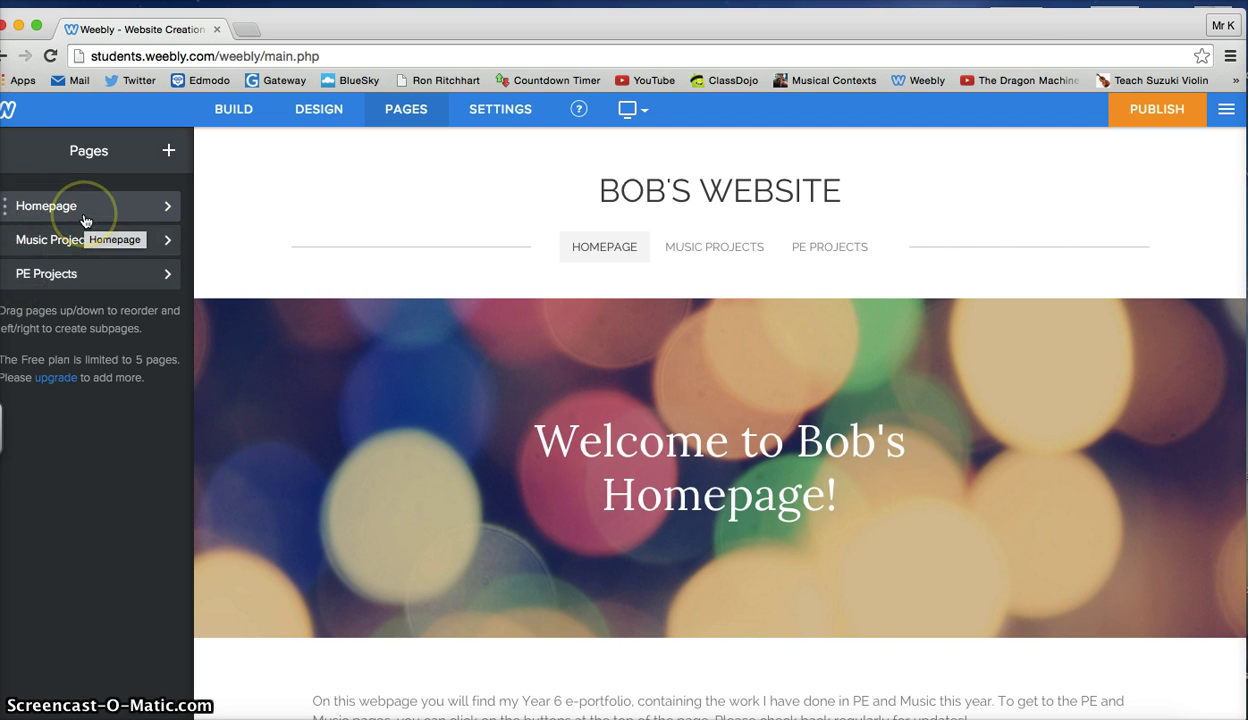
# Open Music Projects without changing the page order, scrolled to its Gamelan Project section
pyautogui.click(10, 243)
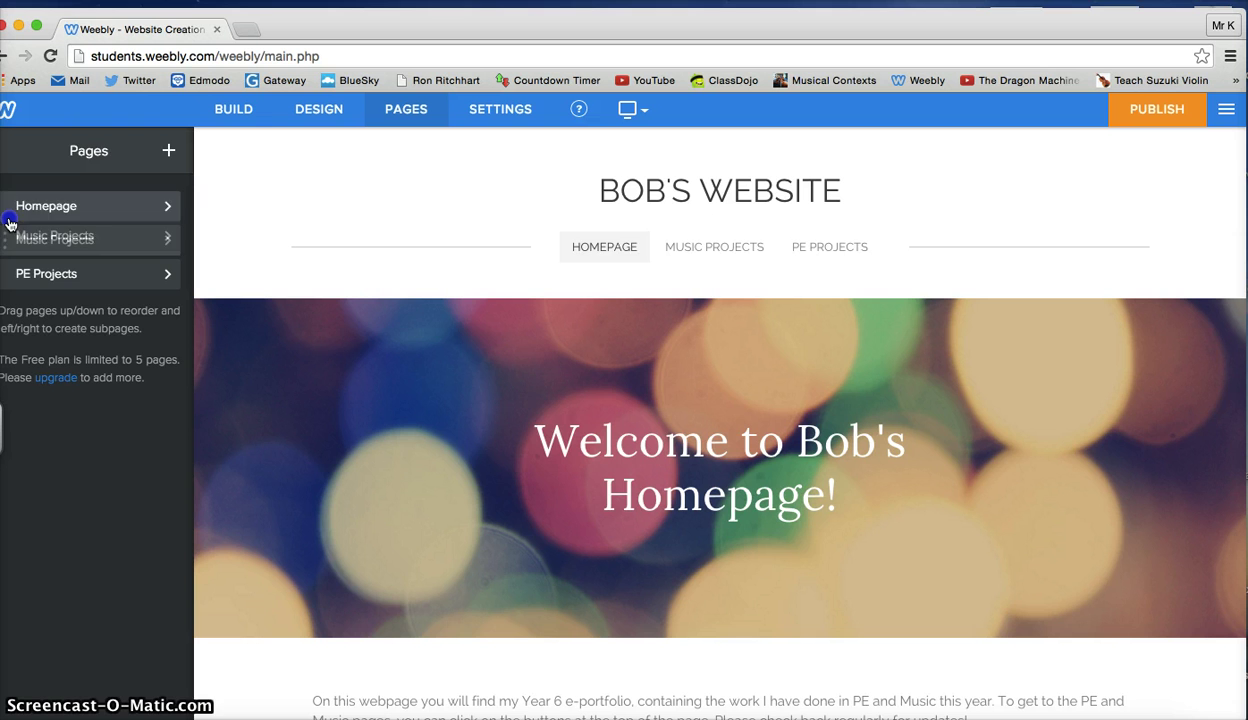
pyautogui.moveTo(10, 224); pyautogui.dragTo(14, 238)
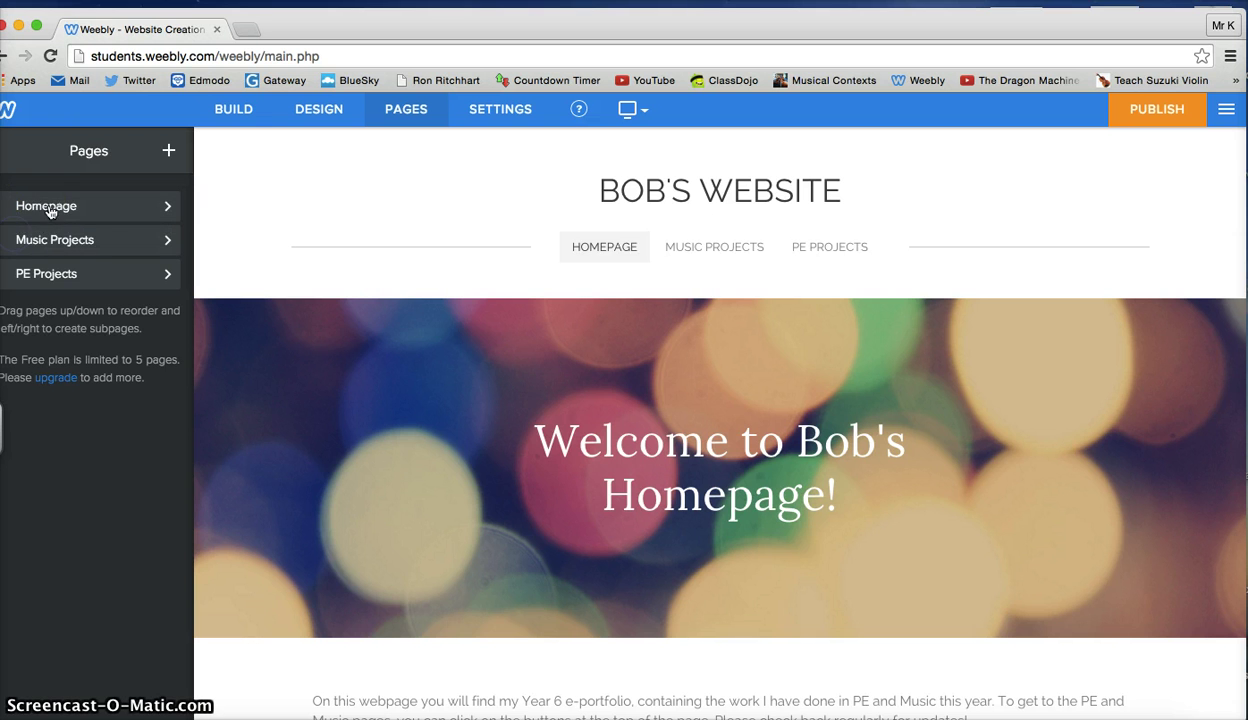
pyautogui.click(50, 207)
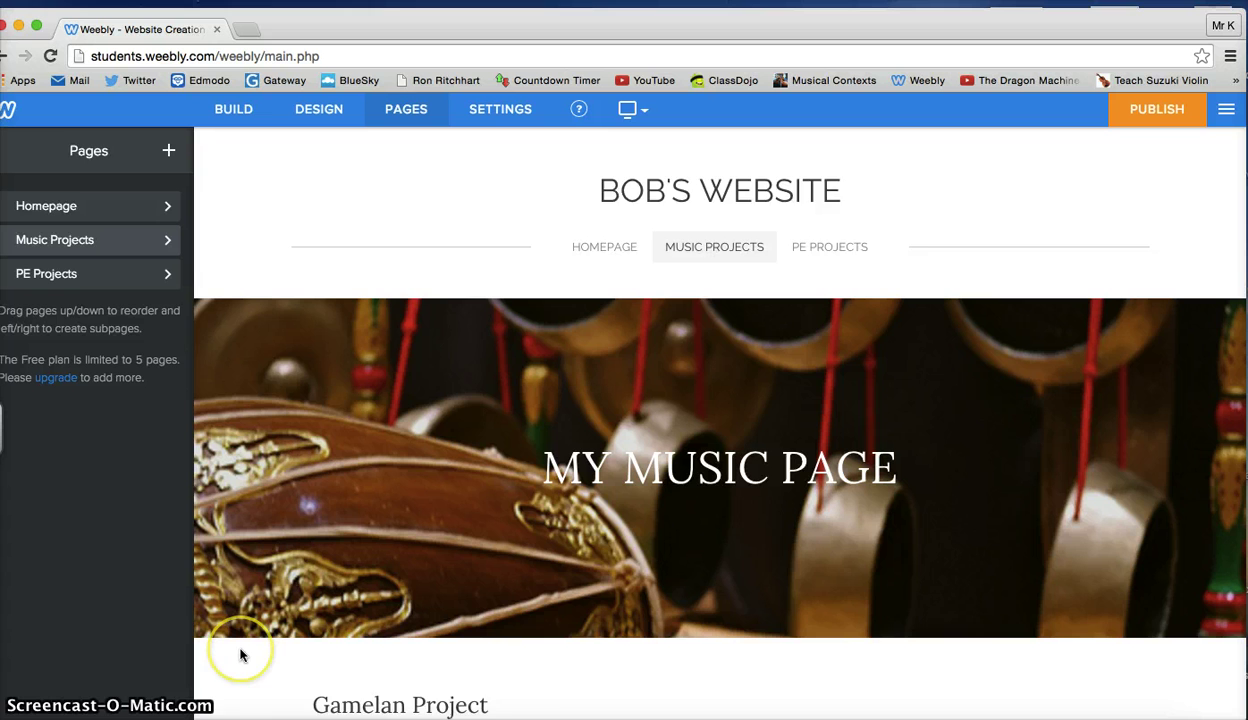
pyautogui.scroll(-3, 240, 655)
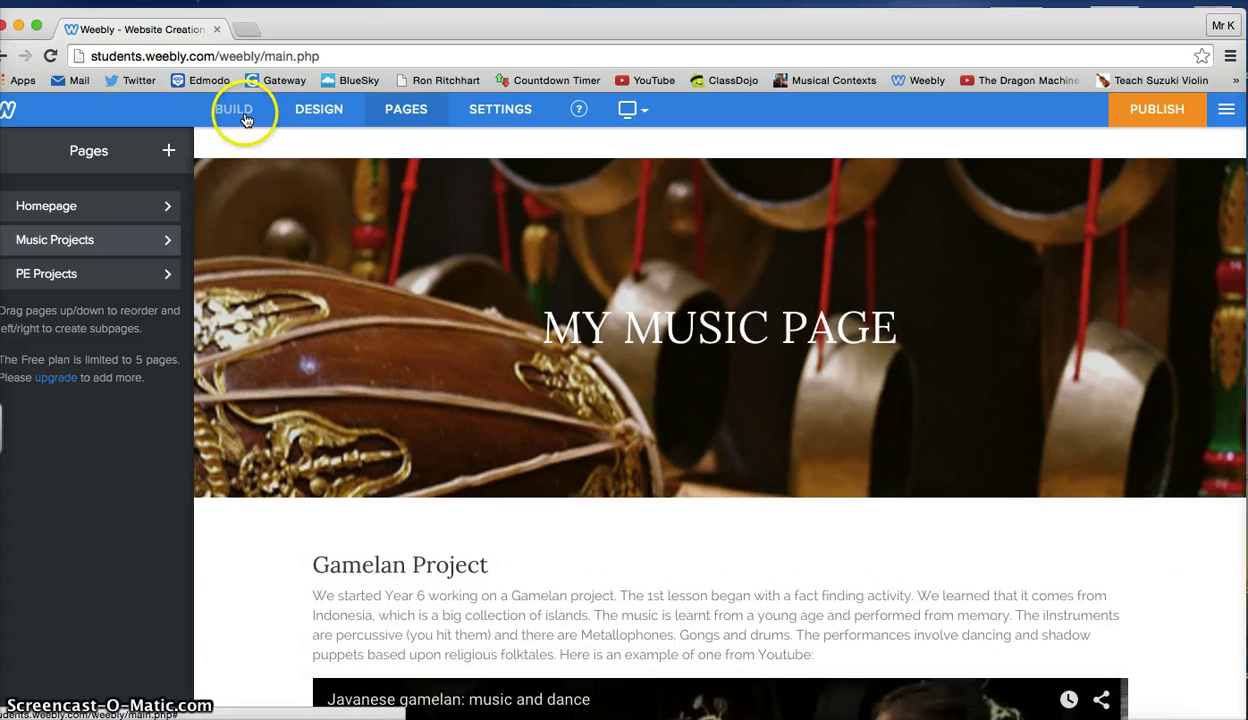
# From the Build elements, try placing a title below the music banner, then abandon it
pyautogui.click(245, 120)
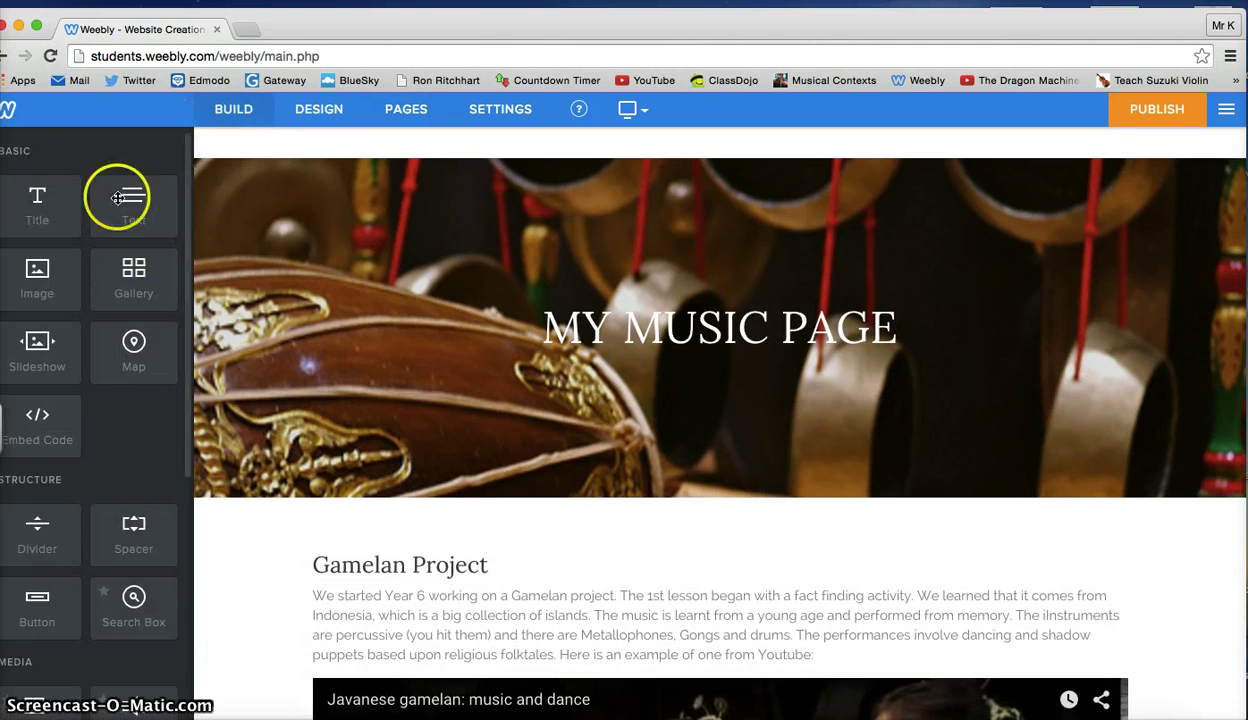
pyautogui.scroll(-3, 245, 609)
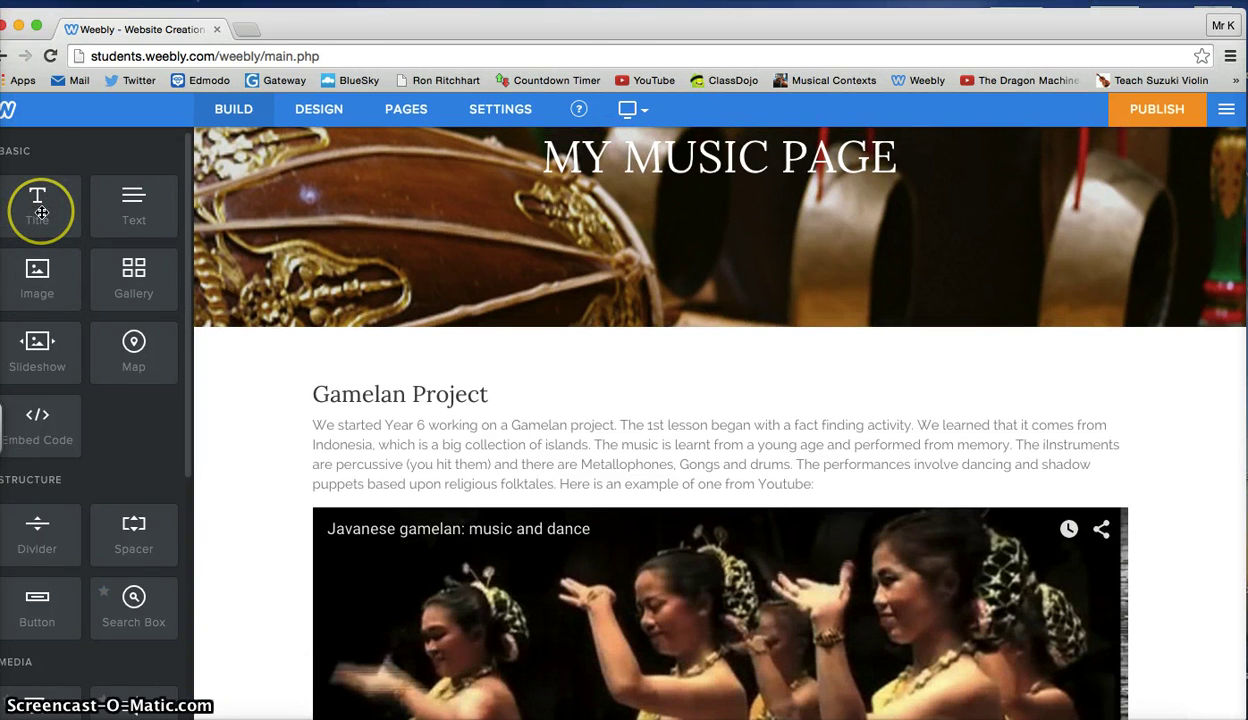
pyautogui.moveTo(41, 212); pyautogui.dragTo(358, 409)
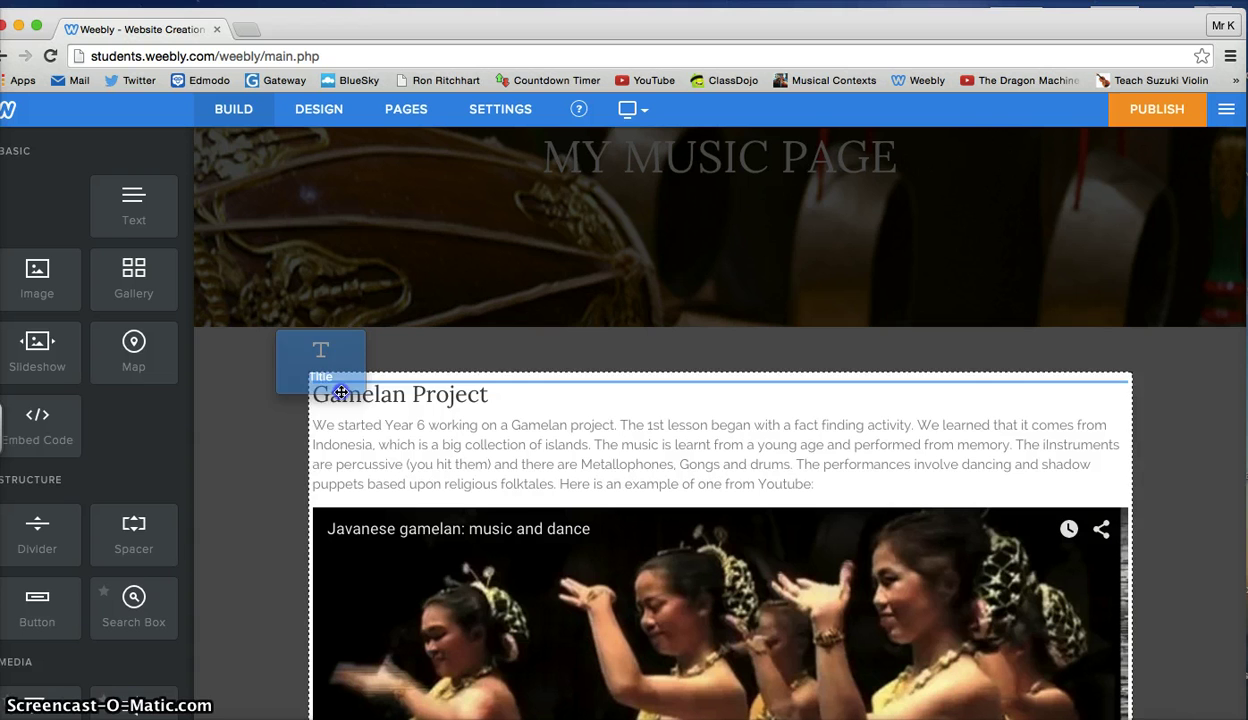
pyautogui.moveTo(358, 409); pyautogui.dragTo(50, 240)
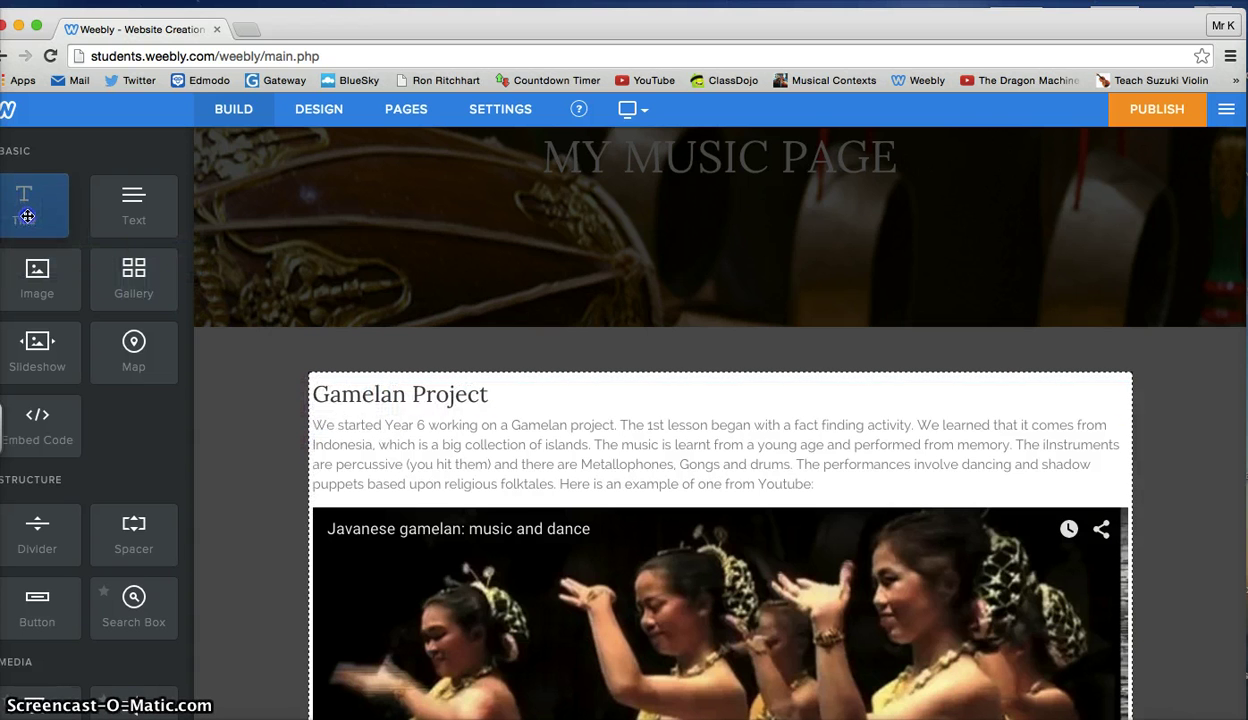
pyautogui.moveTo(394, 424); pyautogui.dragTo(350, 388)
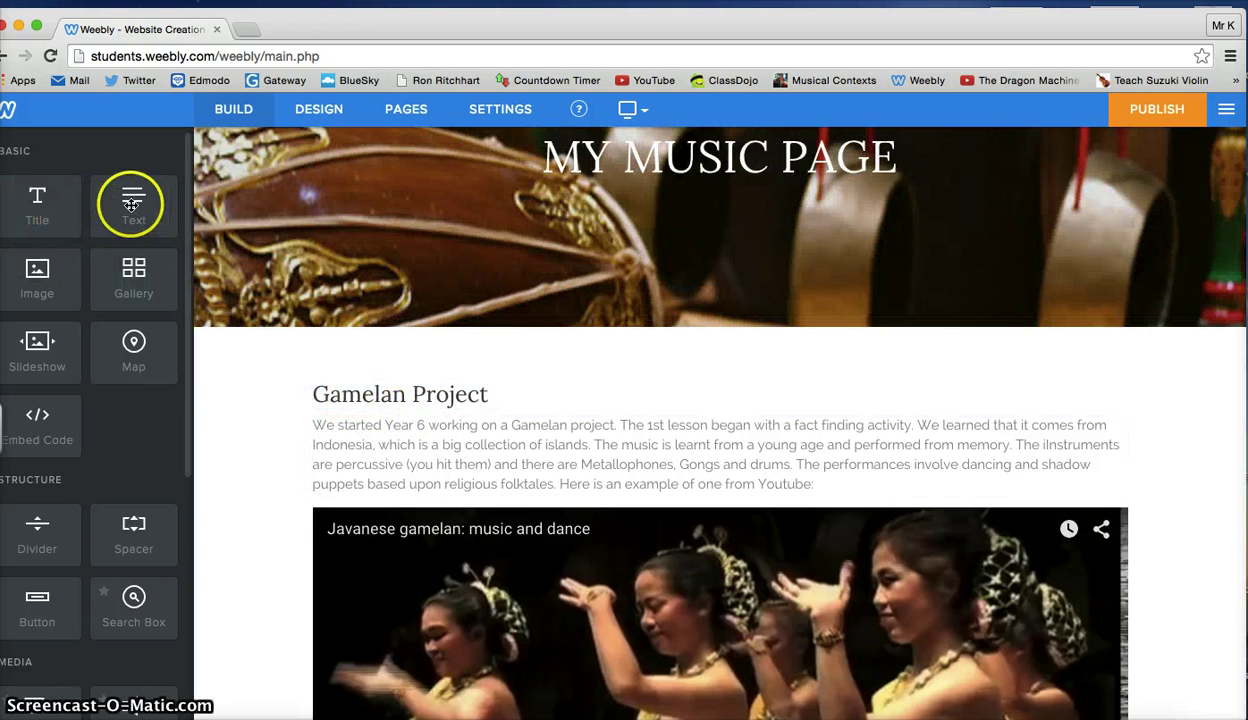
pyautogui.moveTo(131, 207); pyautogui.dragTo(157, 232)
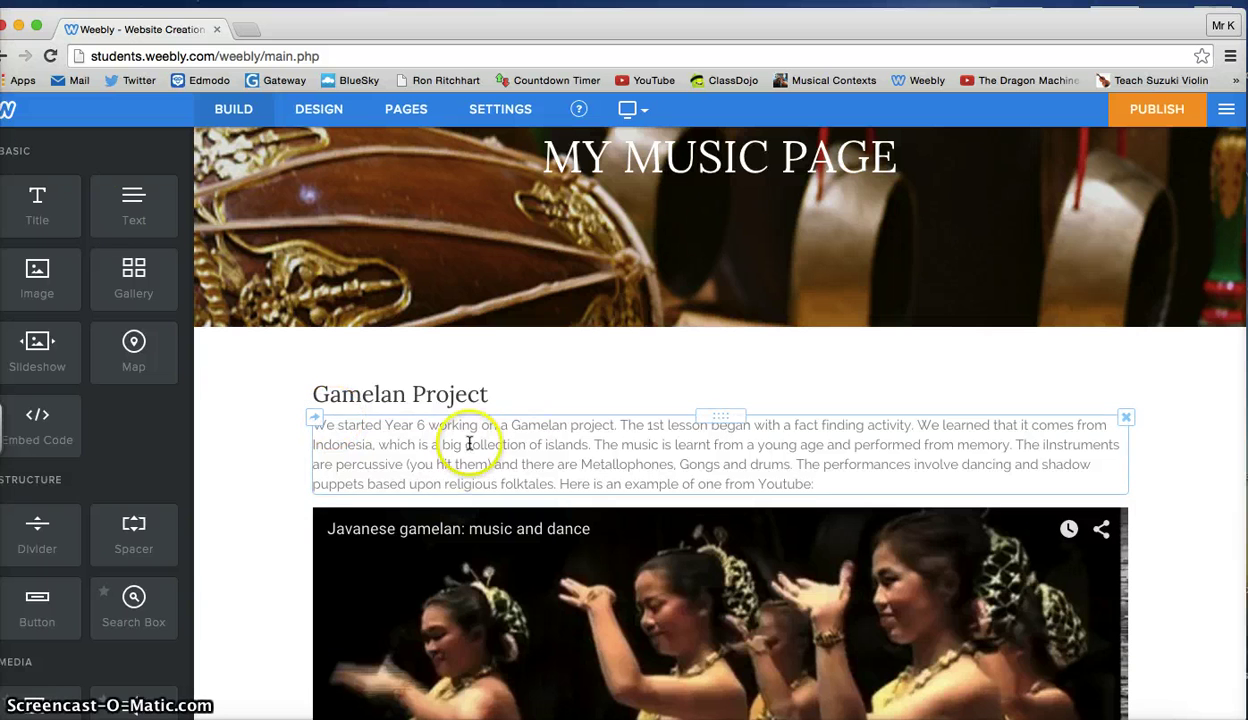
# Add an empty text block beside the Gamelan paragraph and leave it unedited
pyautogui.moveTo(138, 216); pyautogui.dragTo(371, 463)
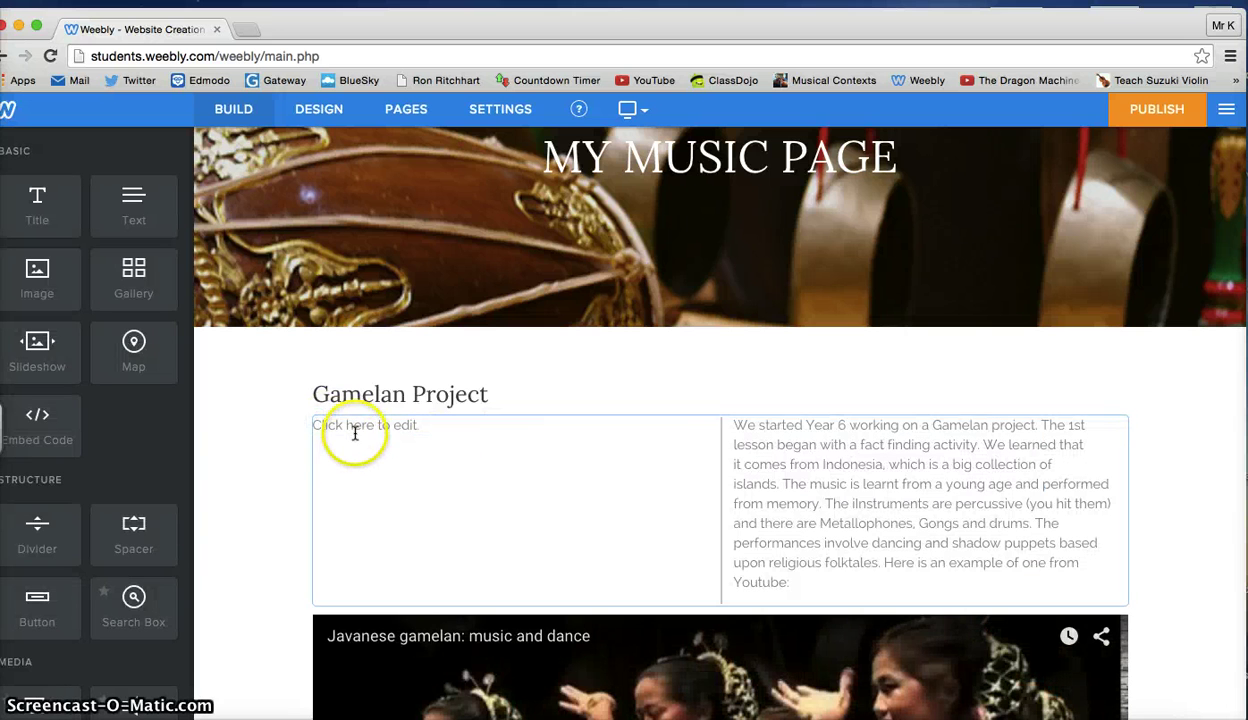
pyautogui.moveTo(510, 425)
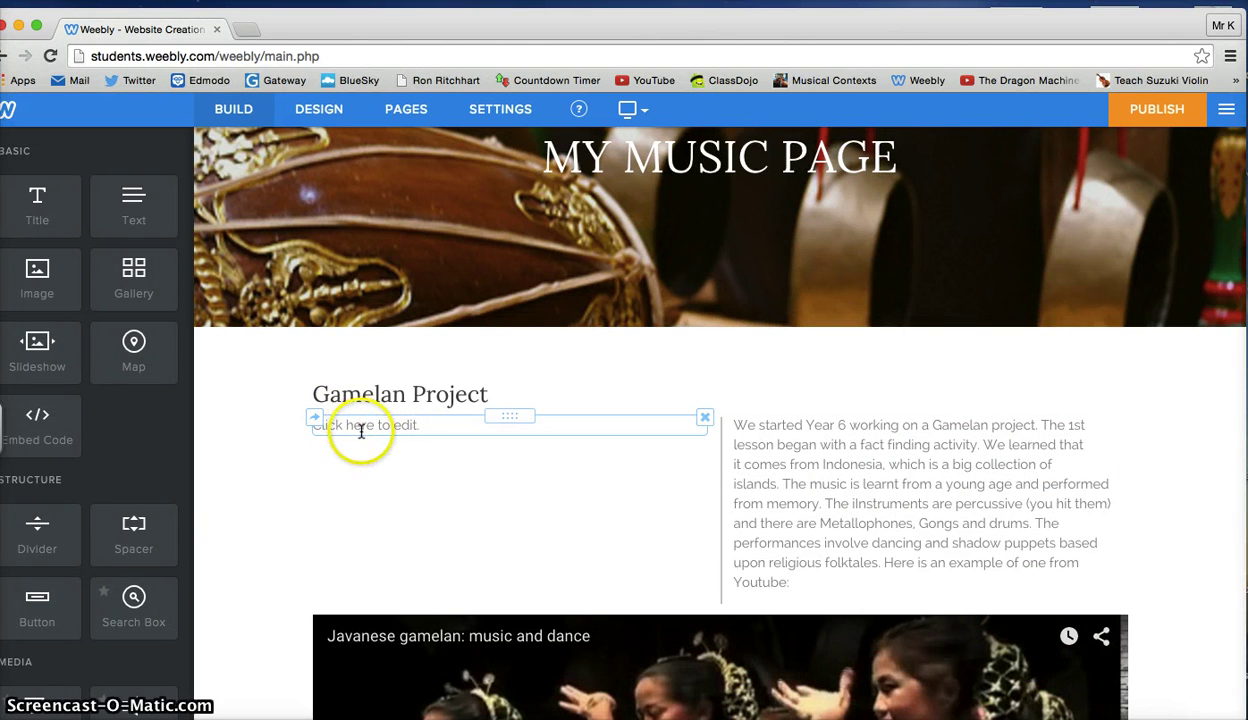
pyautogui.click(361, 430)
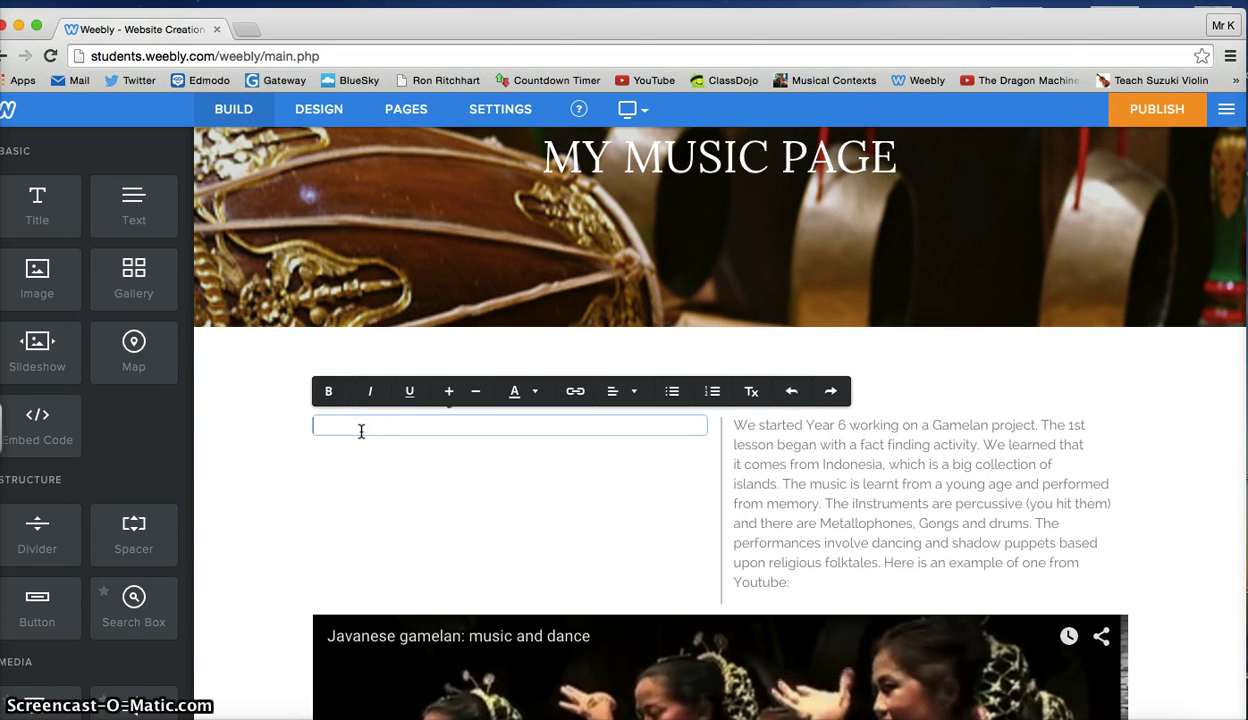
pyautogui.click(240, 373)
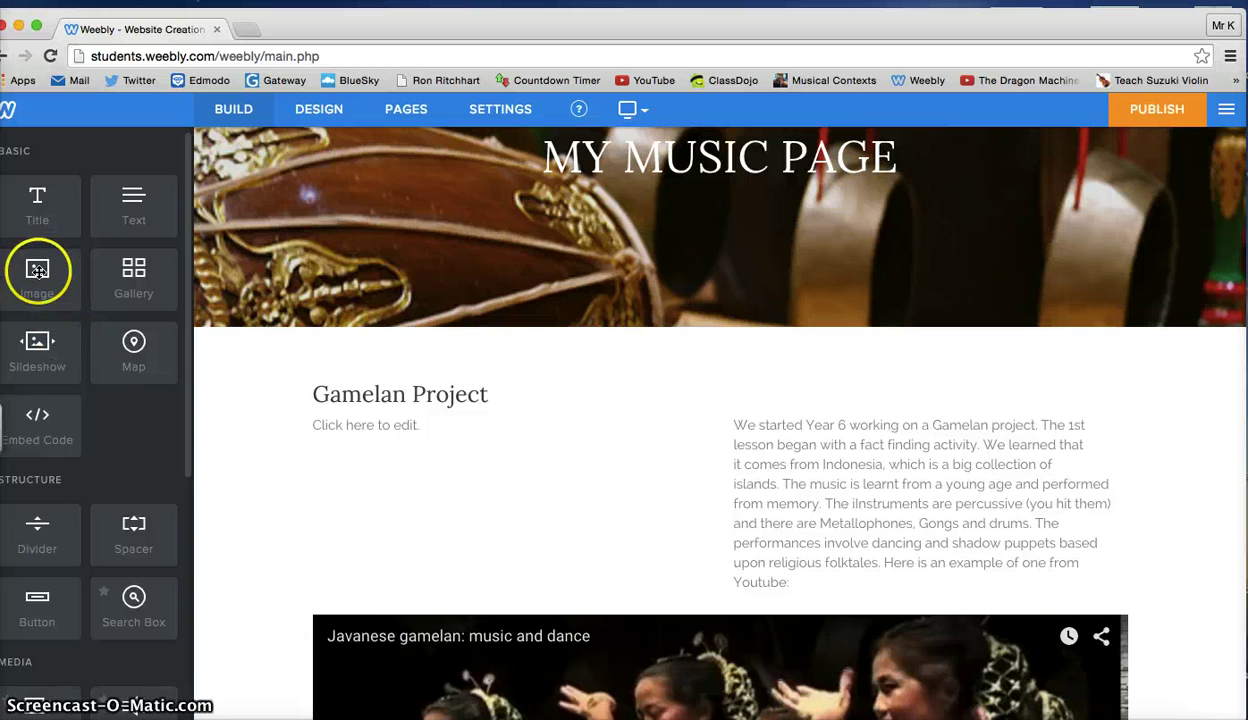
# Add an image placeholder under Gamelan Project, then delete it without uploading anything
pyautogui.moveTo(37, 270); pyautogui.dragTo(352, 442)
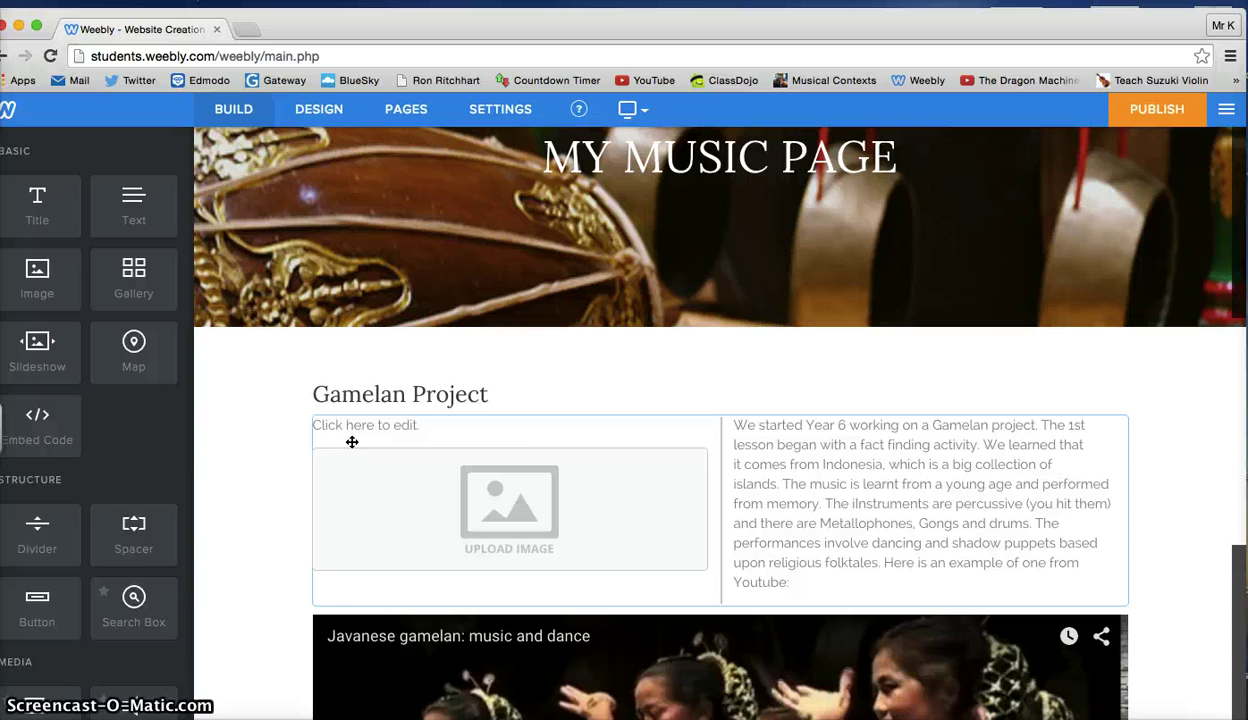
pyautogui.click(494, 502)
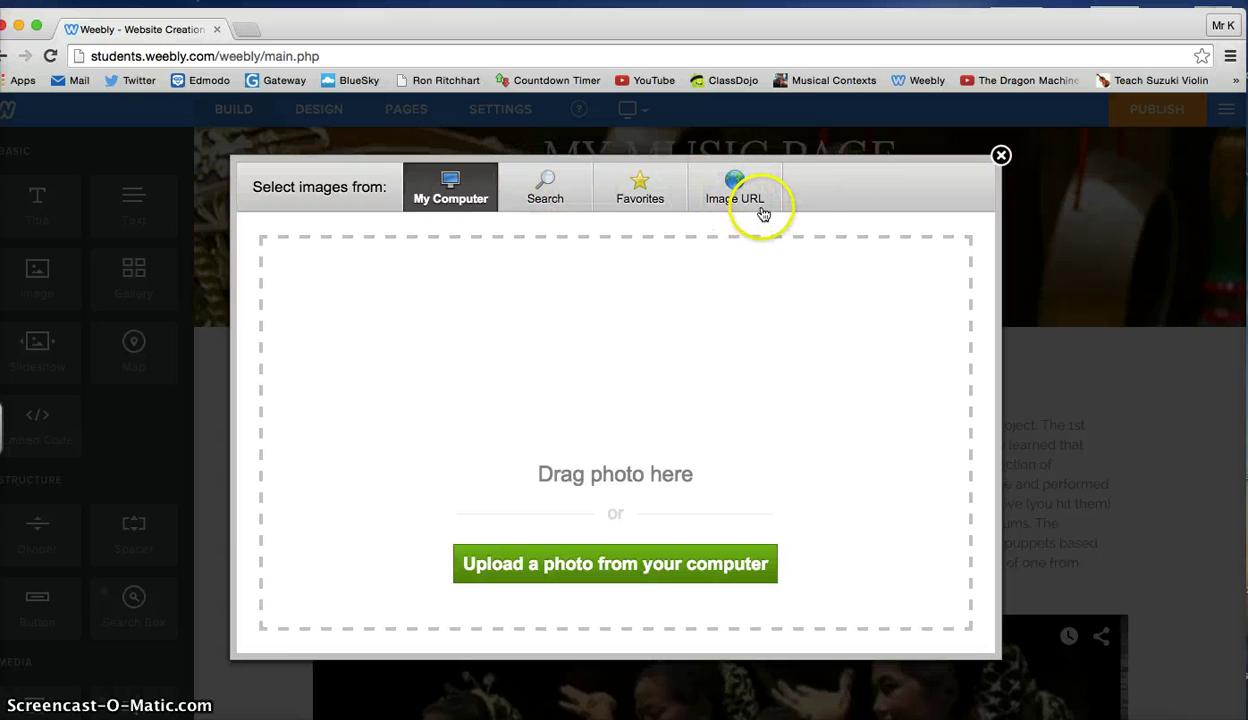
pyautogui.click(1002, 156)
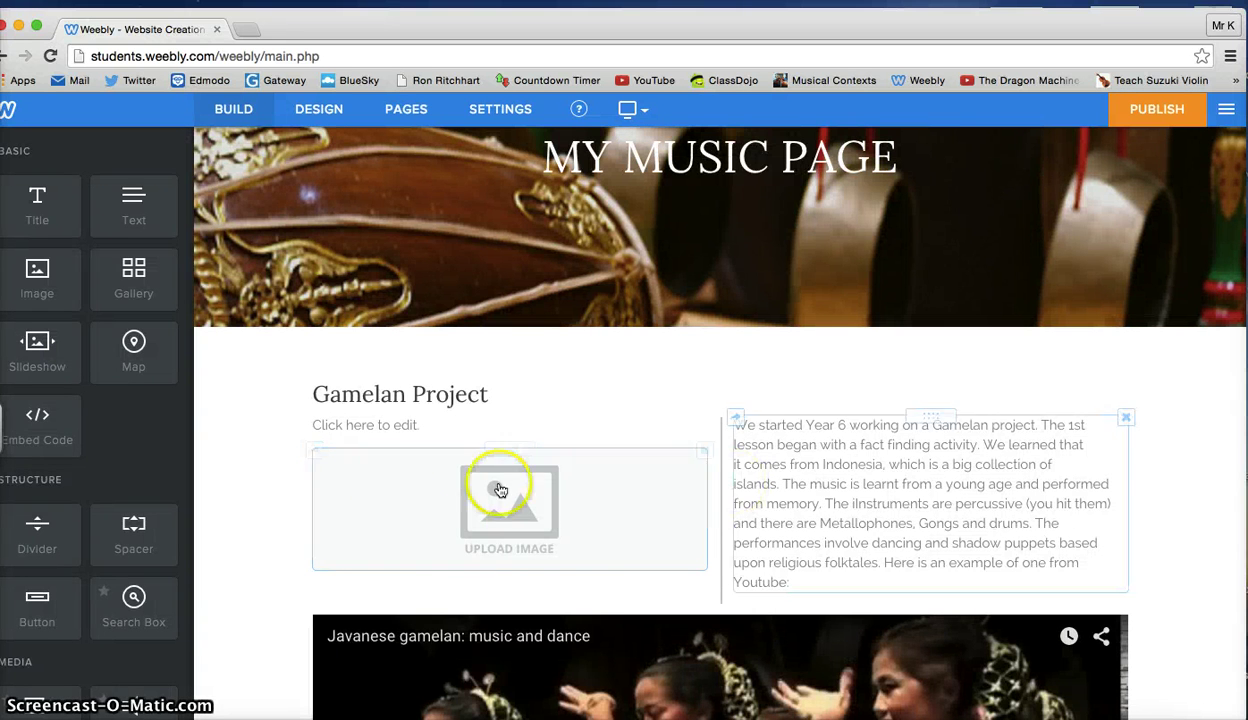
pyautogui.moveTo(653, 503)
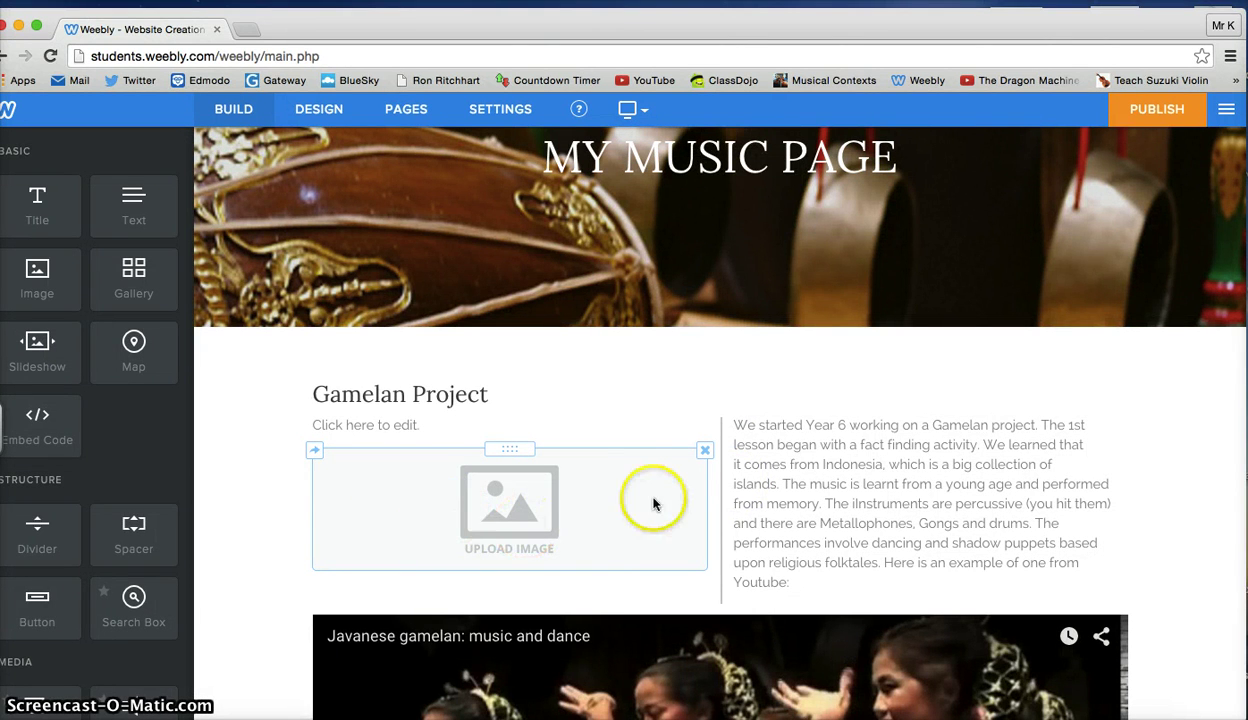
pyautogui.click(705, 450)
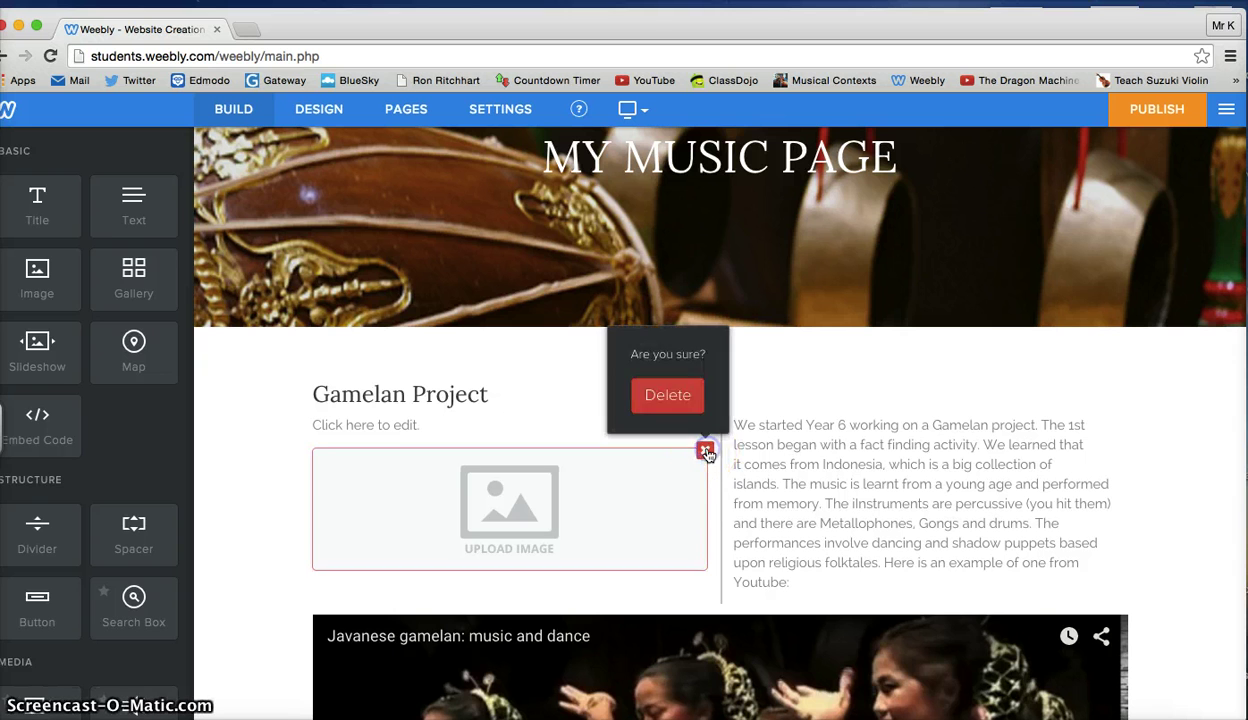
pyautogui.click(671, 400)
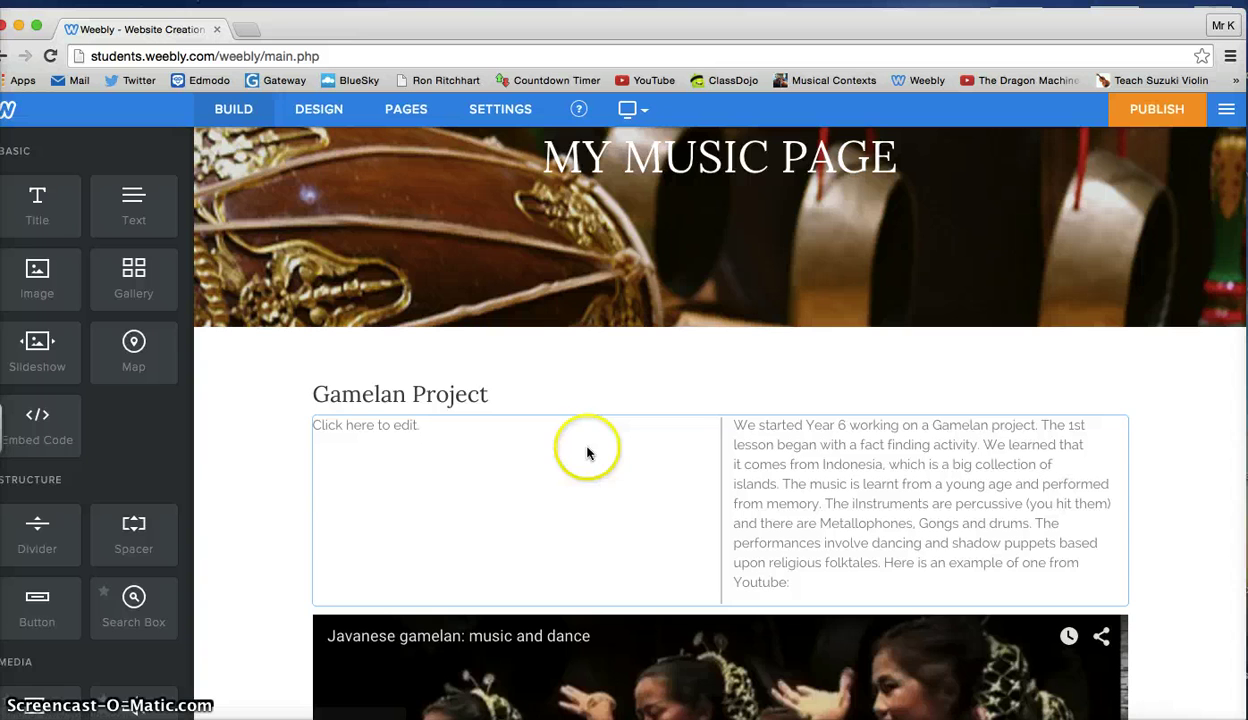
# Place a YouTube video block beside the Gamelan Project text, leaving its link empty
pyautogui.scroll(-1, 272, 510)
pyautogui.scroll(-2, 100, 438)
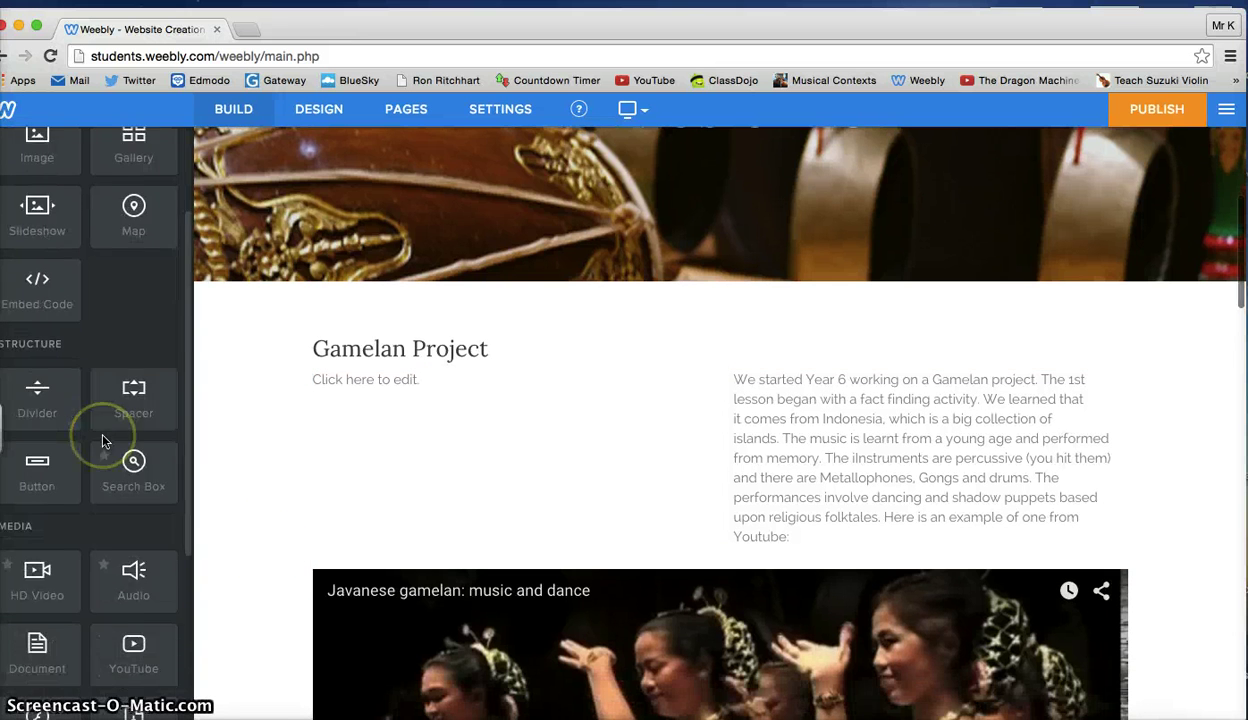
pyautogui.scroll(-5, 100, 438)
pyautogui.scroll(-1, 103, 441)
pyautogui.moveTo(125, 420); pyautogui.dragTo(133, 421)
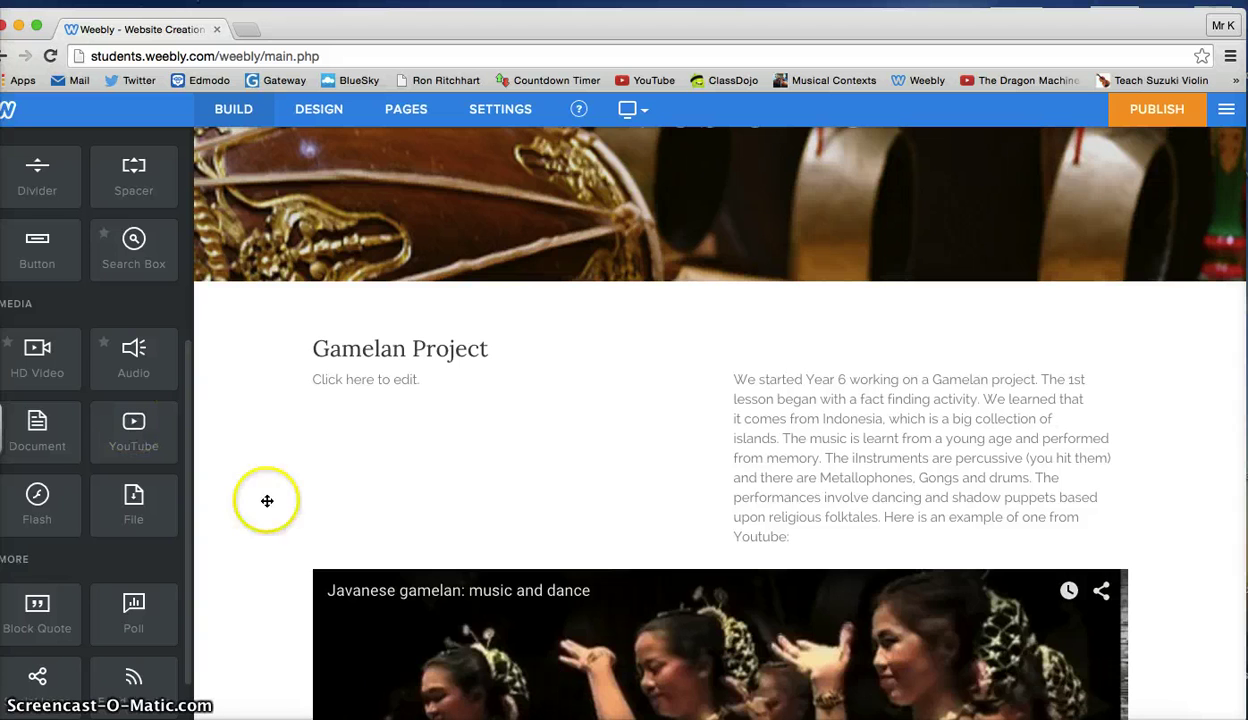
pyautogui.moveTo(133, 421); pyautogui.dragTo(424, 475)
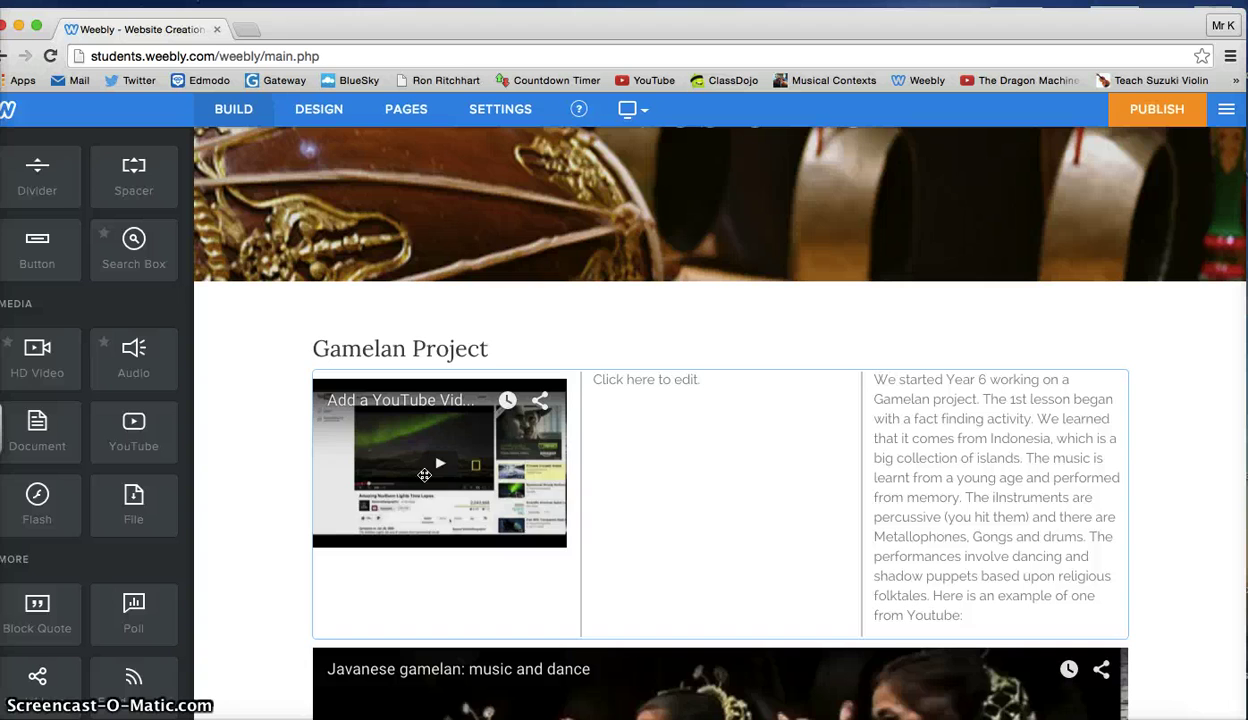
pyautogui.moveTo(356, 426)
pyautogui.mouseDown()
pyautogui.moveTo(307, 480)
pyautogui.moveTo(323, 438)
pyautogui.mouseUp()
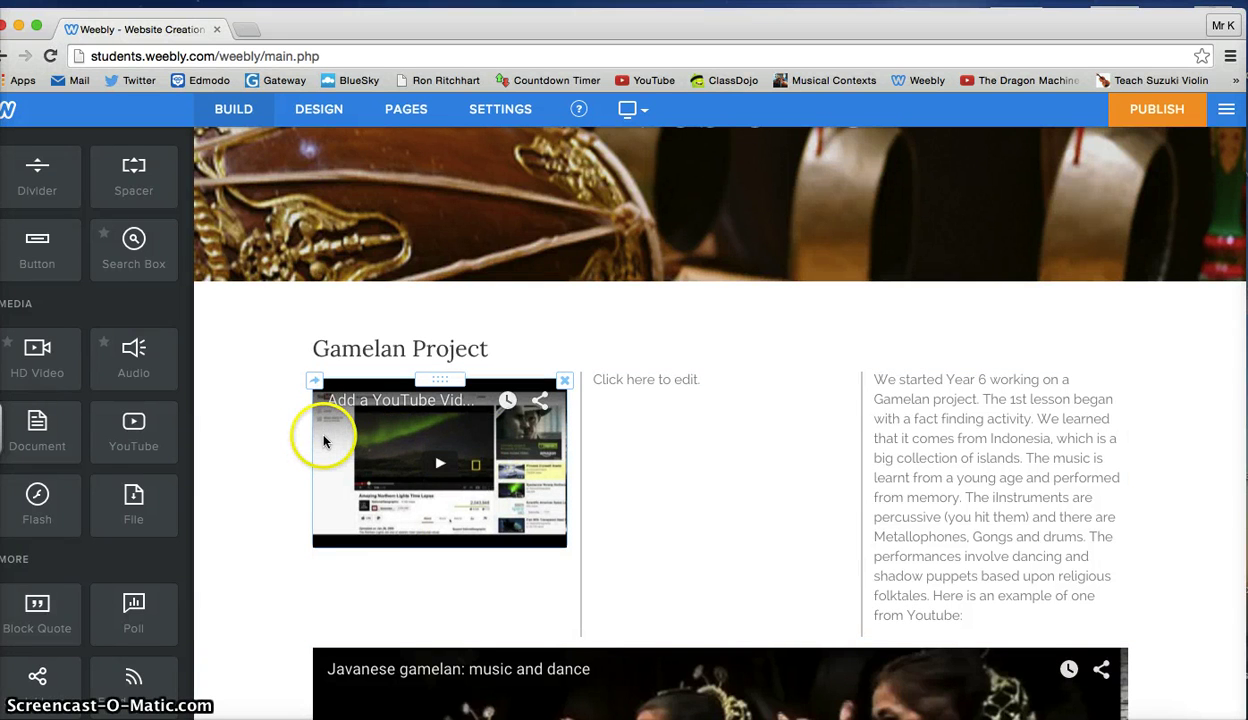
pyautogui.click(325, 440)
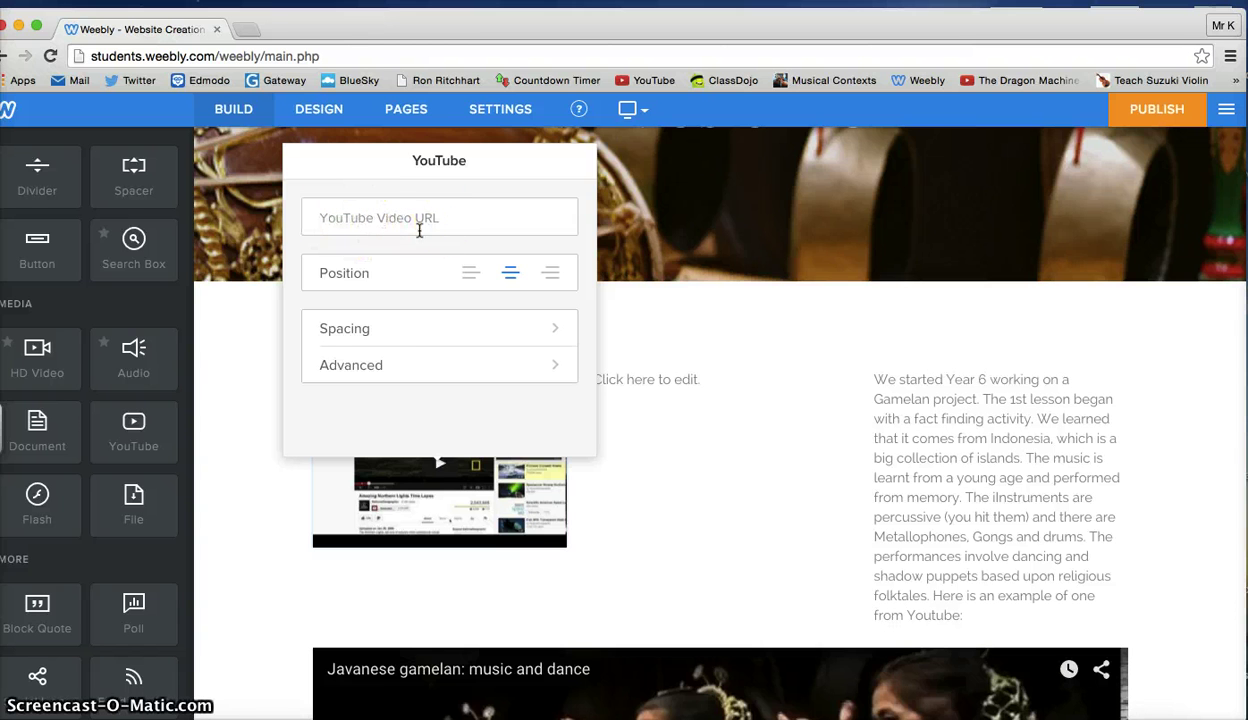
pyautogui.click(233, 498)
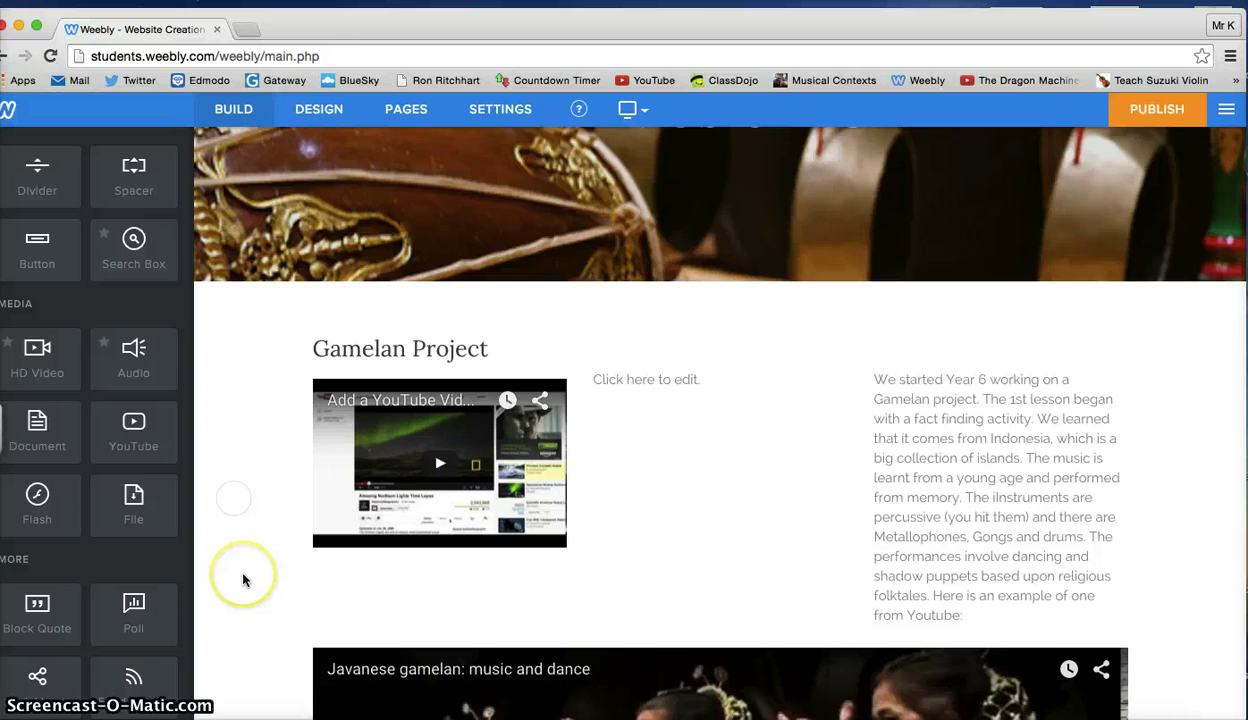
# Scroll through the Music Projects page to review the new video column
pyautogui.scroll(-5, 243, 580)
pyautogui.scroll(-4, 243, 580)
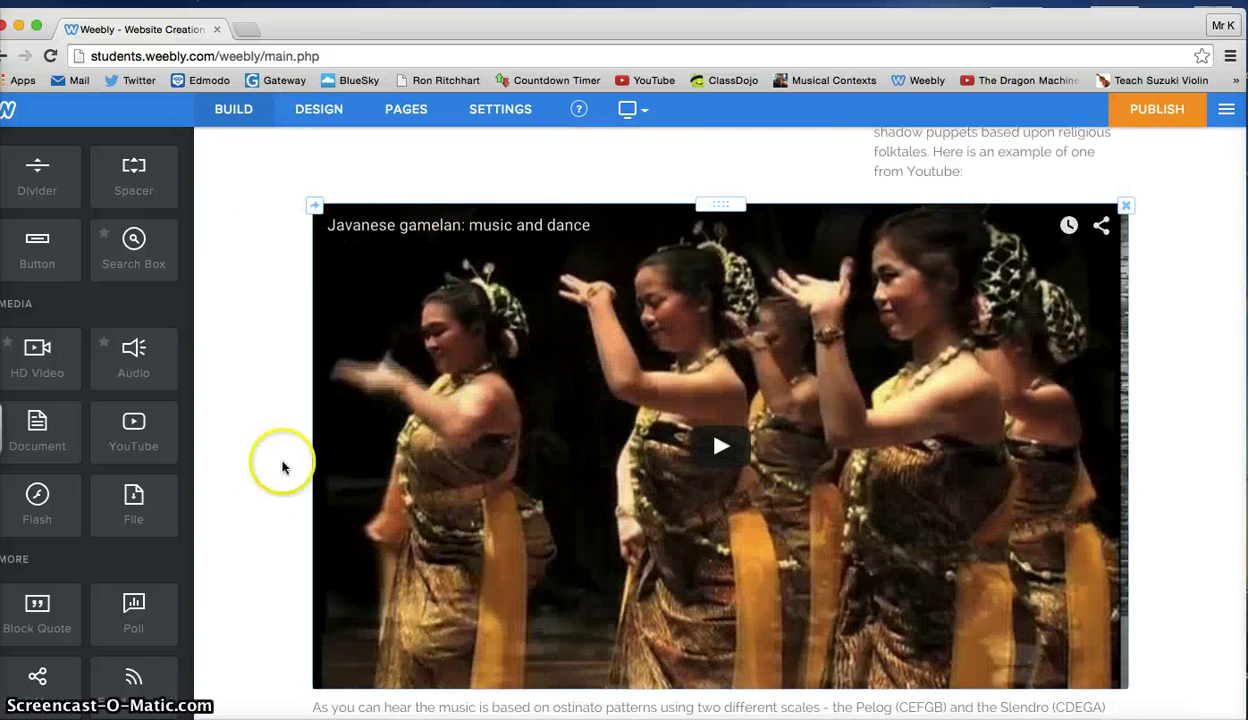
pyautogui.scroll(-6, 253, 462)
pyautogui.scroll(-5, 253, 462)
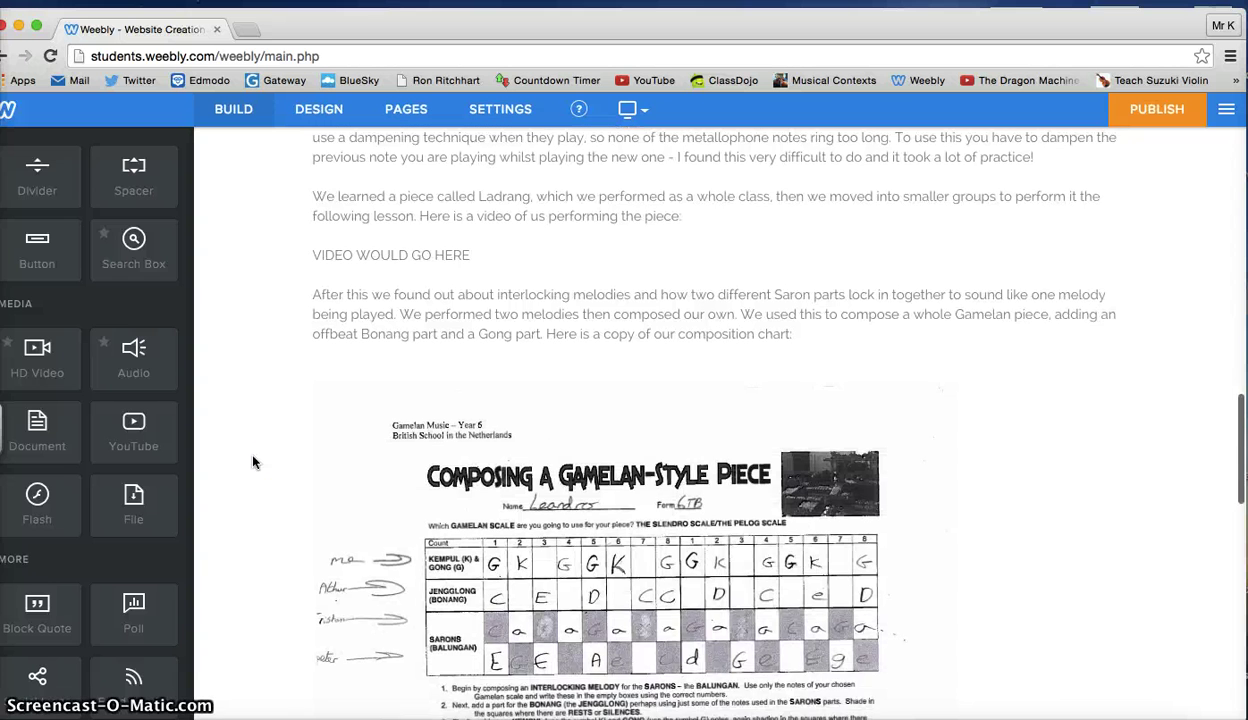
pyautogui.scroll(-2, 253, 462)
pyautogui.scroll(-1, 61, 560)
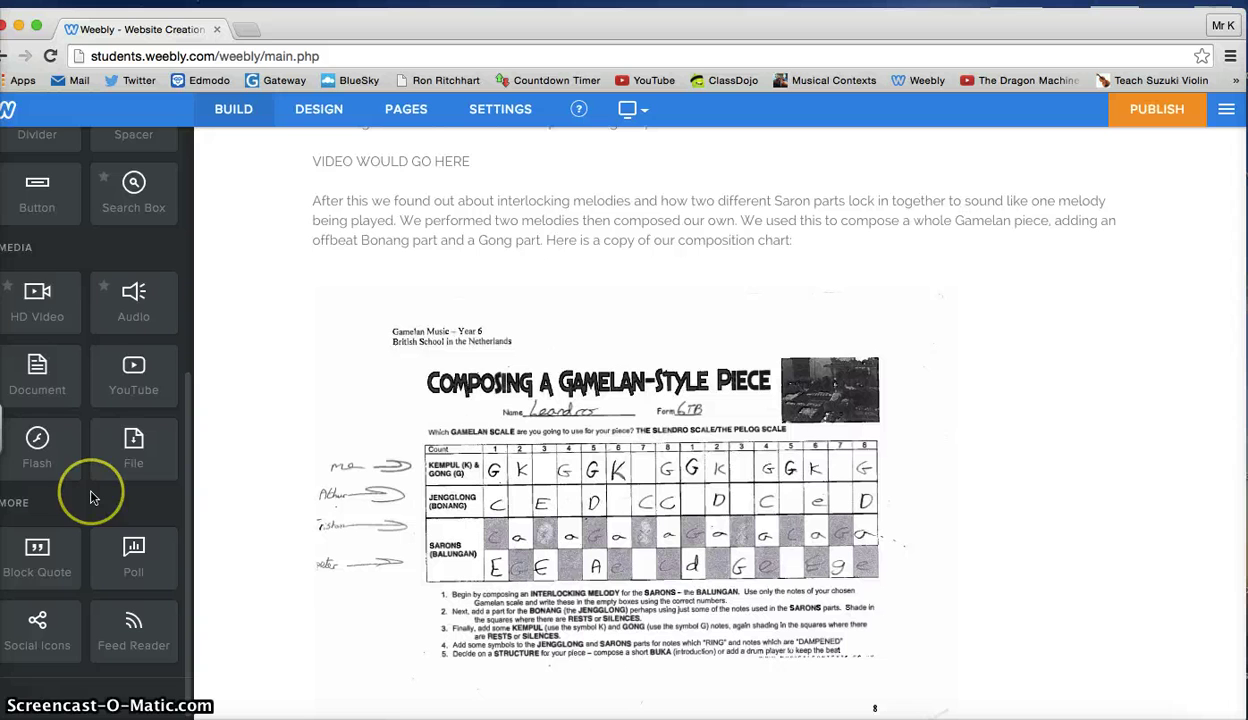
pyautogui.scroll(5, 90, 497)
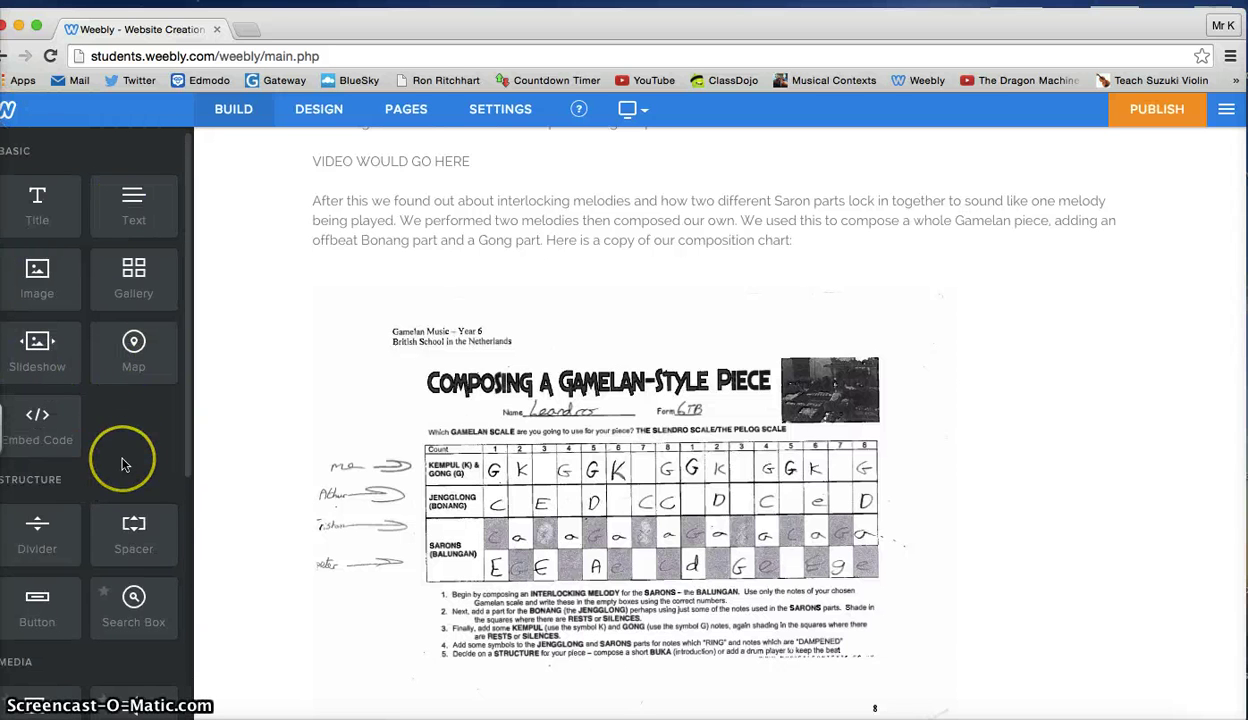
pyautogui.scroll(-1, 122, 463)
pyautogui.scroll(5, 345, 404)
pyautogui.scroll(2, 348, 404)
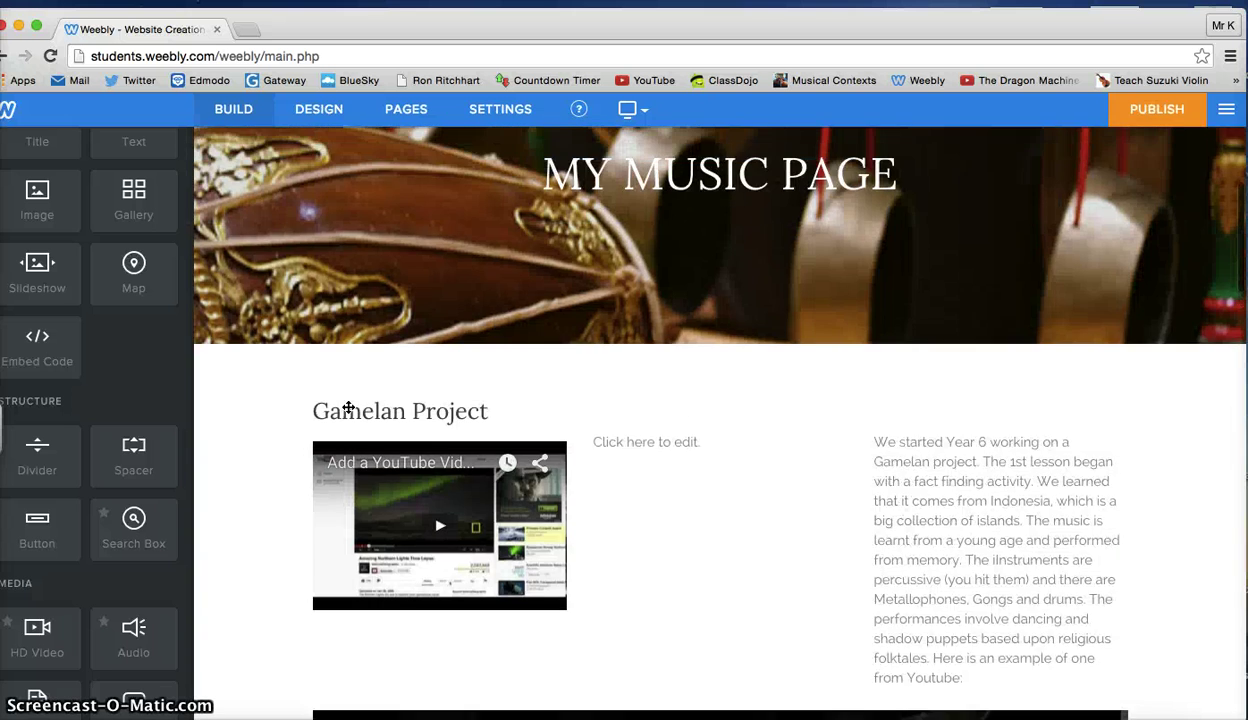
pyautogui.scroll(3, 348, 407)
# Publish Bob's Website and dismiss the Website Published! confirmation
pyautogui.click(716, 192)
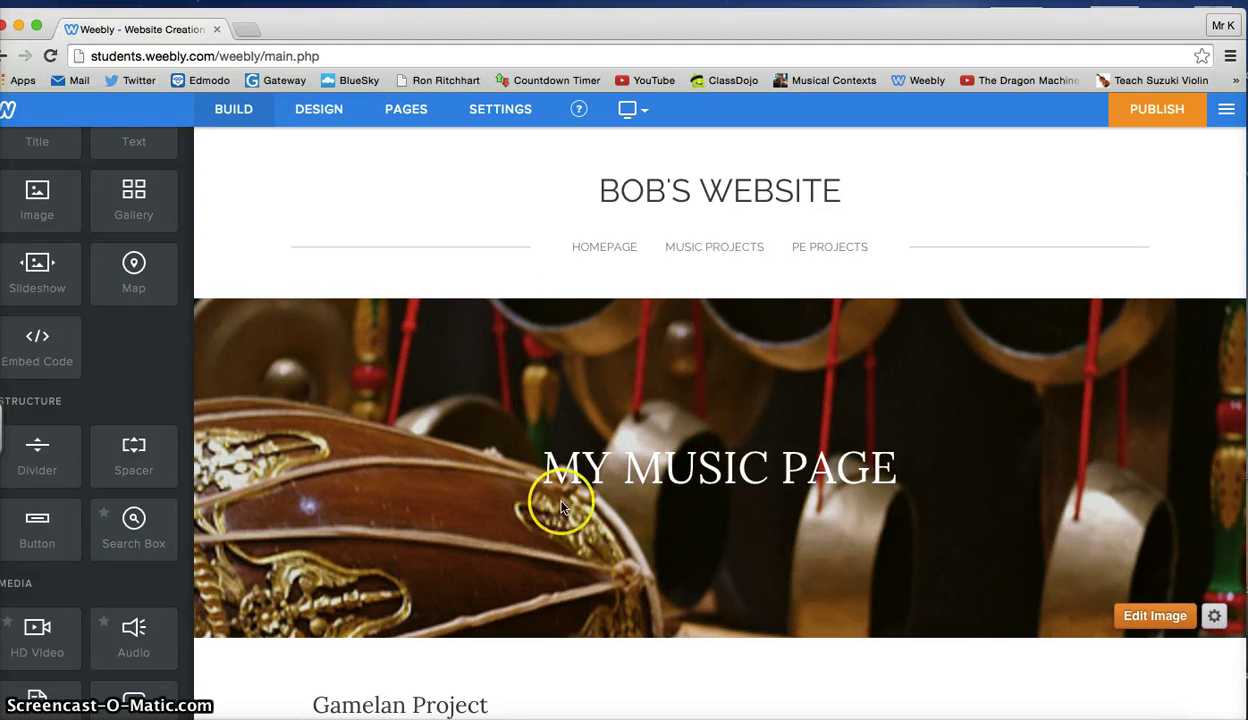
pyautogui.click(1151, 116)
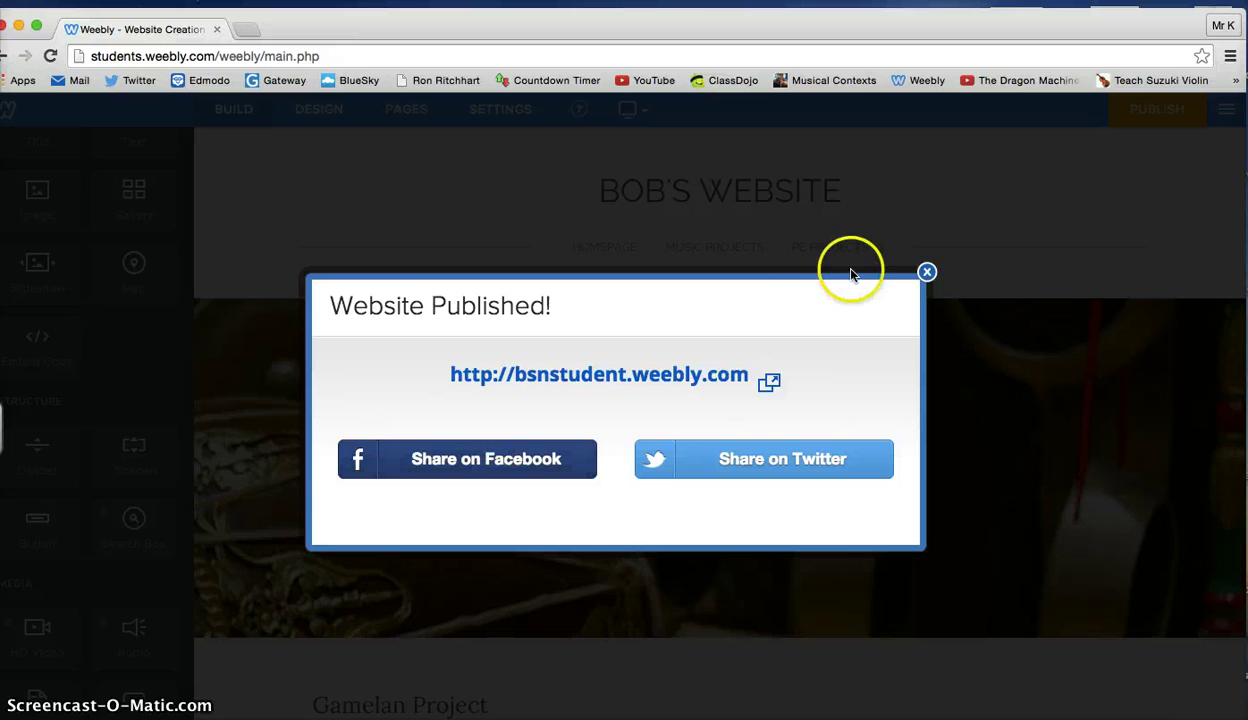
pyautogui.click(927, 272)
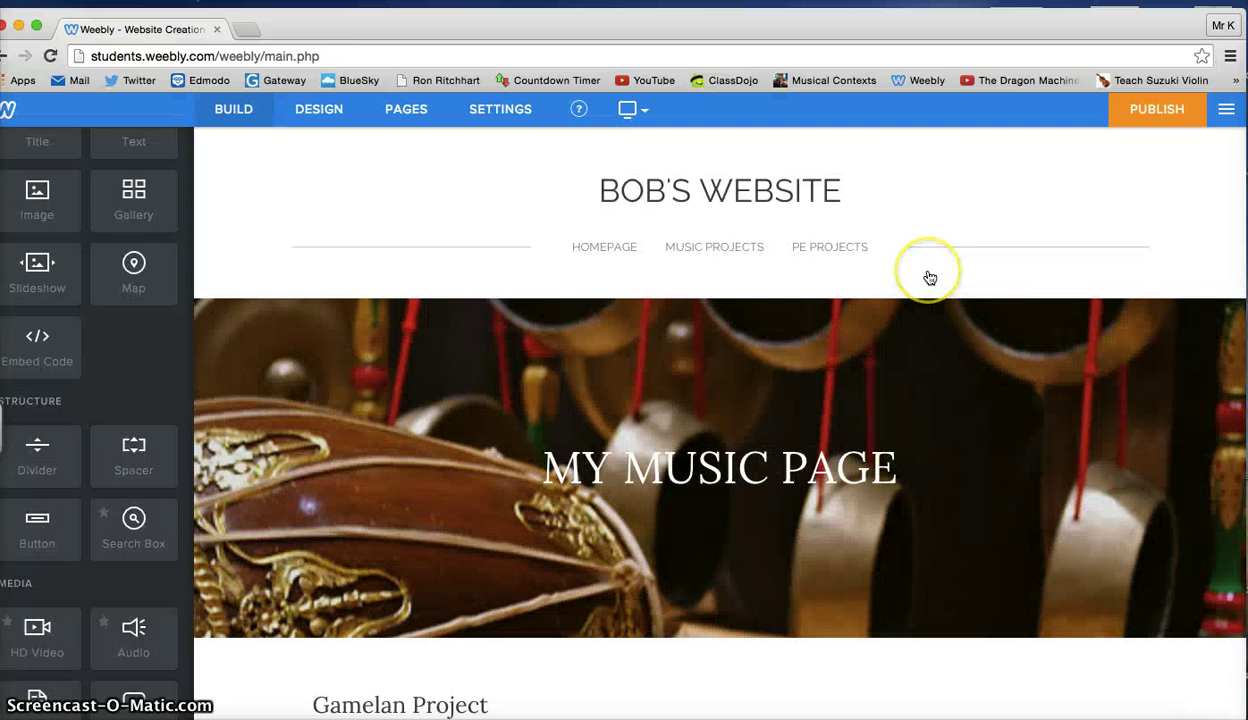